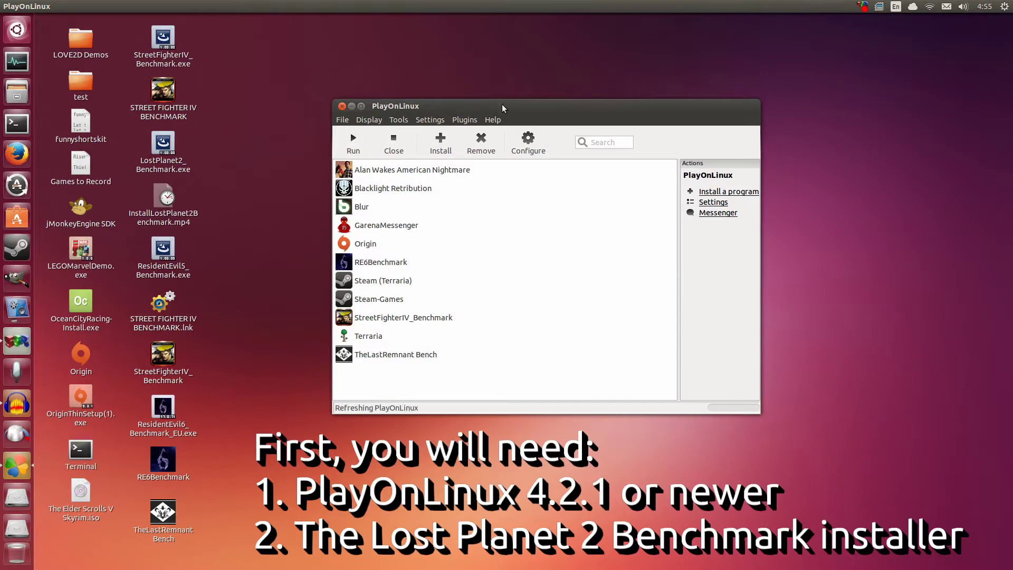
# Check in the About box that PlayOnLinux is version 4.2.1, then close it.
pyautogui.moveTo(502, 104); pyautogui.dragTo(473, 113)
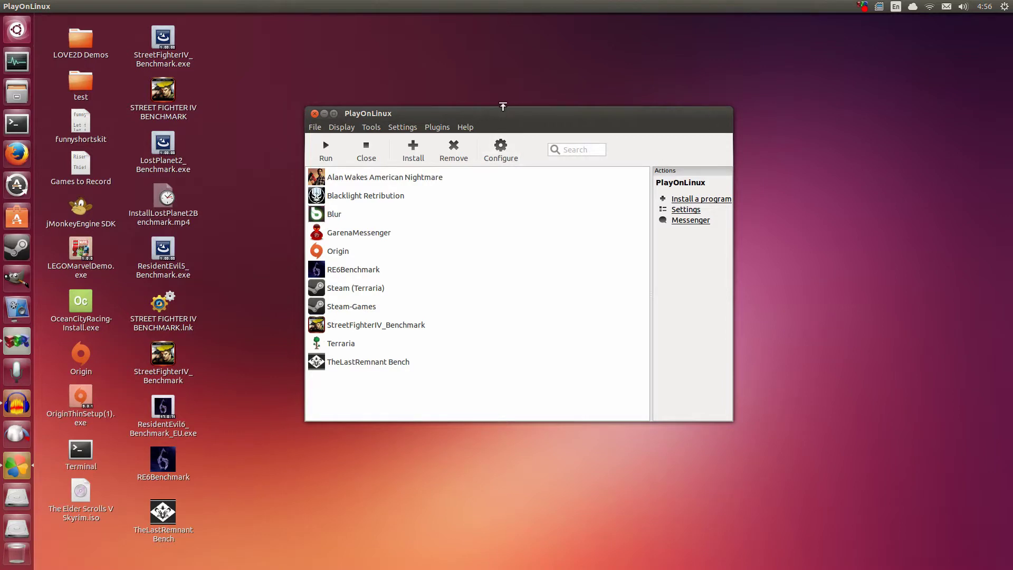
pyautogui.click(465, 127)
pyautogui.click(471, 140)
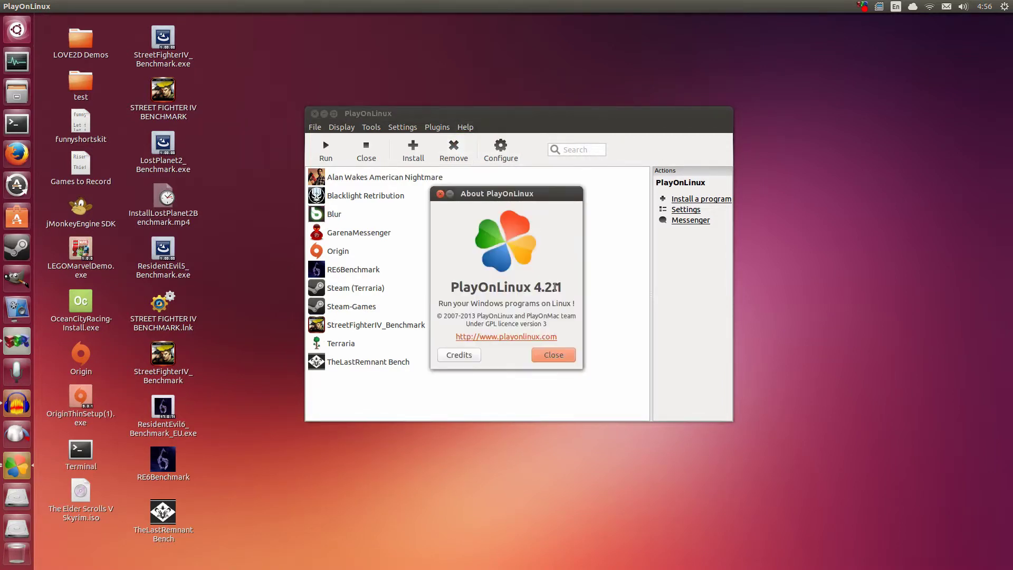
pyautogui.moveTo(563, 286); pyautogui.dragTo(530, 289)
pyautogui.click(531, 288)
pyautogui.click(440, 193)
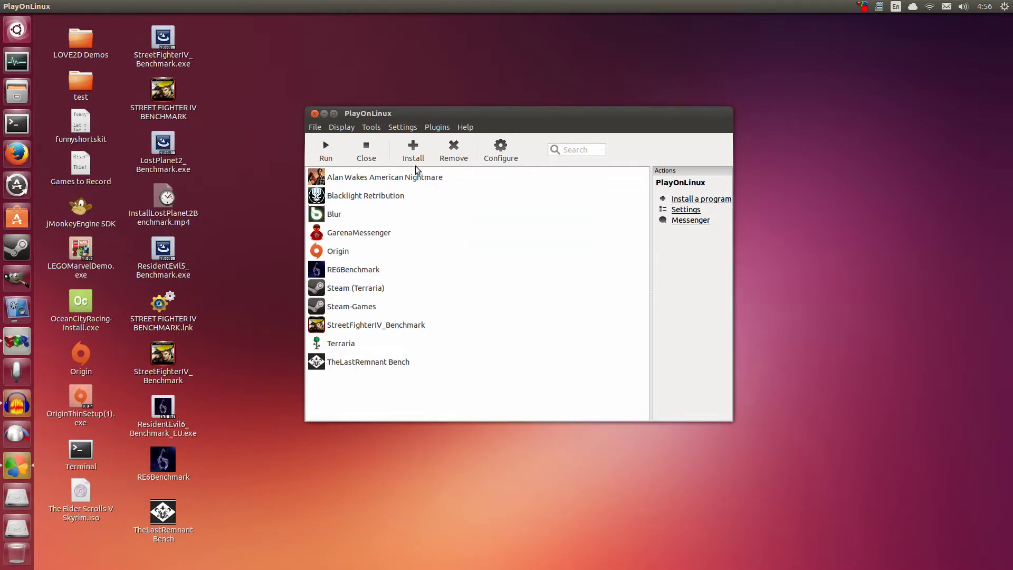
# Move the LostPlanet2_Benchmark.exe icon onto the desktop beside the PlayOnLinux window.
pyautogui.moveTo(389, 113); pyautogui.dragTo(502, 108)
pyautogui.moveTo(182, 154)
pyautogui.mouseDown()
pyautogui.moveTo(283, 189)
pyautogui.moveTo(311, 210)
pyautogui.mouseUp()
pyautogui.click(320, 156)
pyautogui.moveTo(242, 156)
pyautogui.mouseDown()
pyautogui.moveTo(346, 270)
pyautogui.moveTo(352, 243)
pyautogui.mouseUp()
pyautogui.click(352, 244)
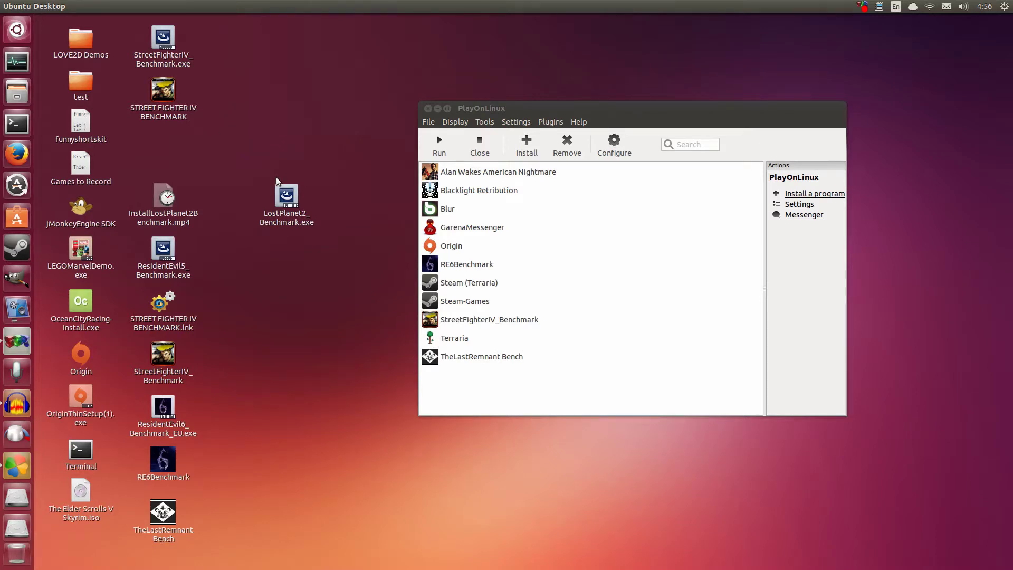
pyautogui.moveTo(511, 109); pyautogui.dragTo(431, 112)
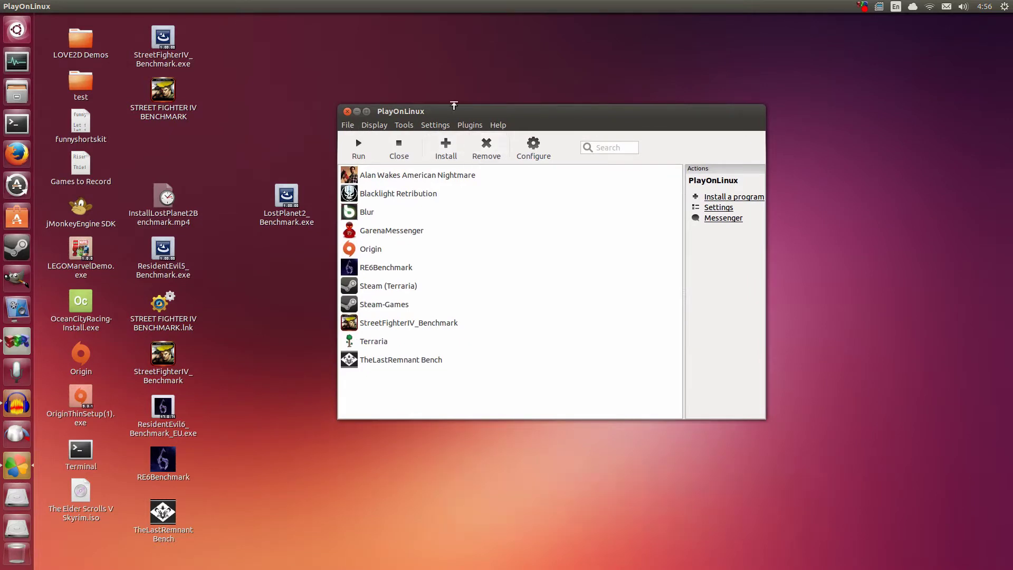
pyautogui.moveTo(429, 113); pyautogui.dragTo(415, 114)
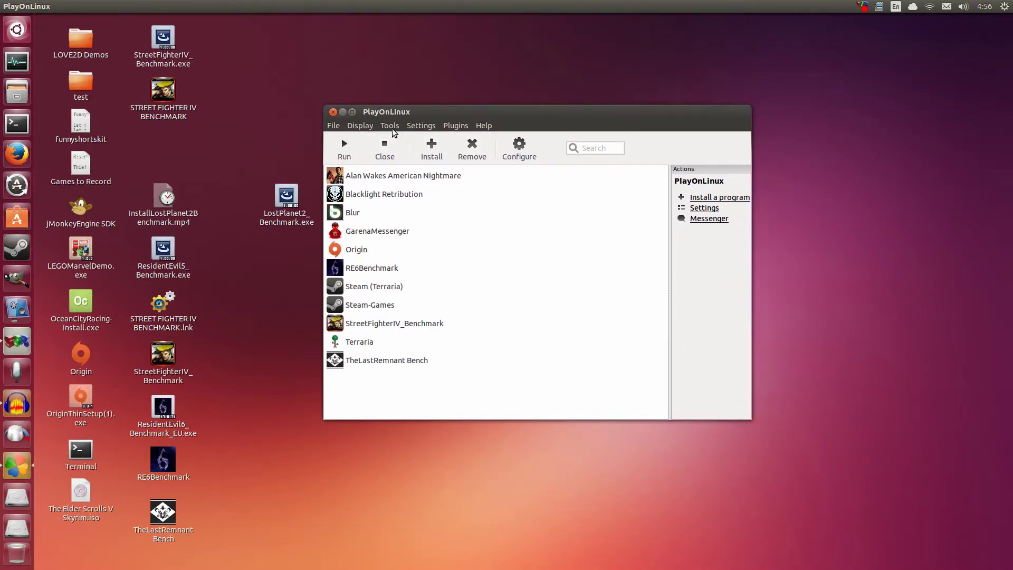
pyautogui.click(395, 128)
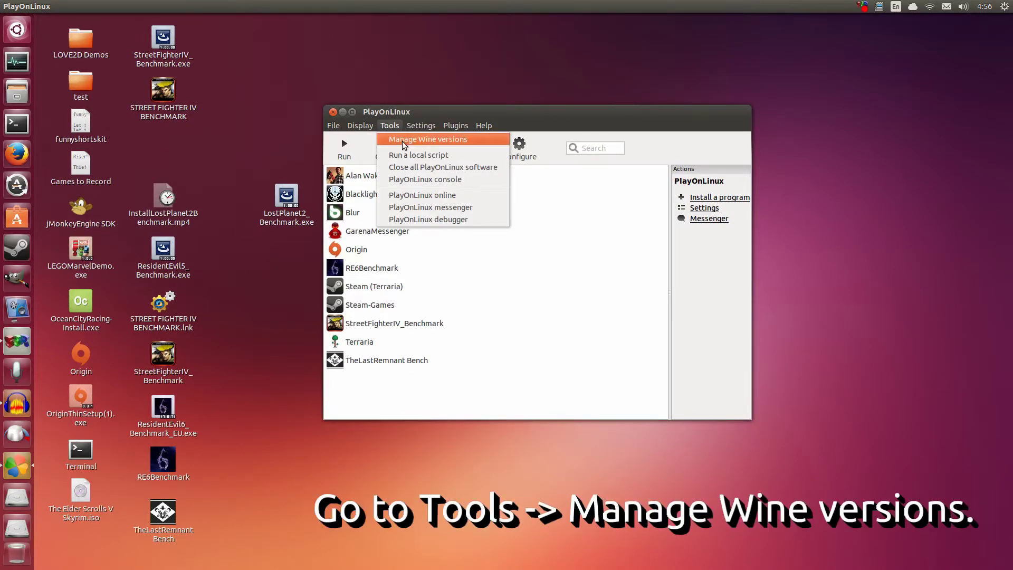
pyautogui.click(402, 141)
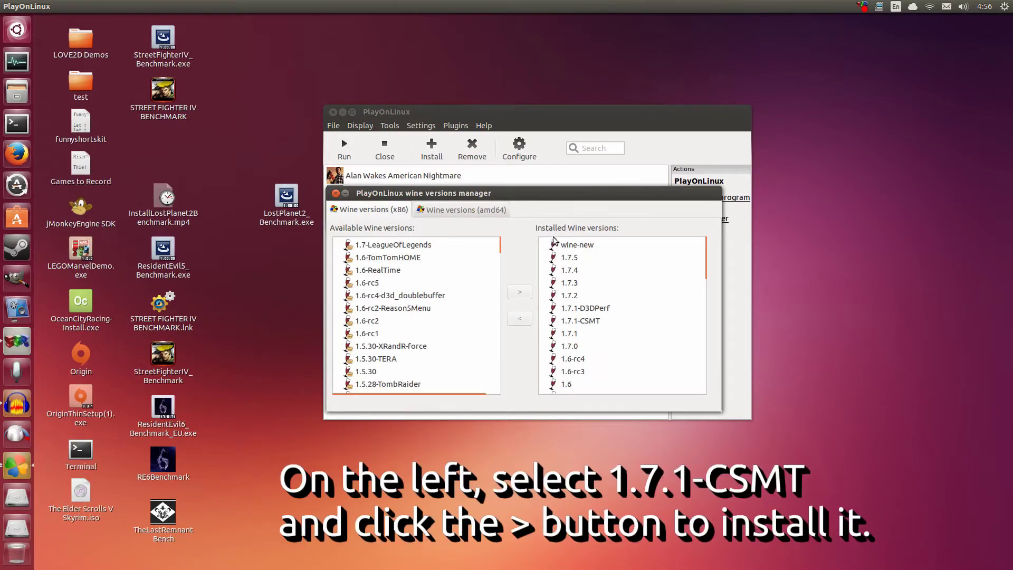
pyautogui.click(588, 320)
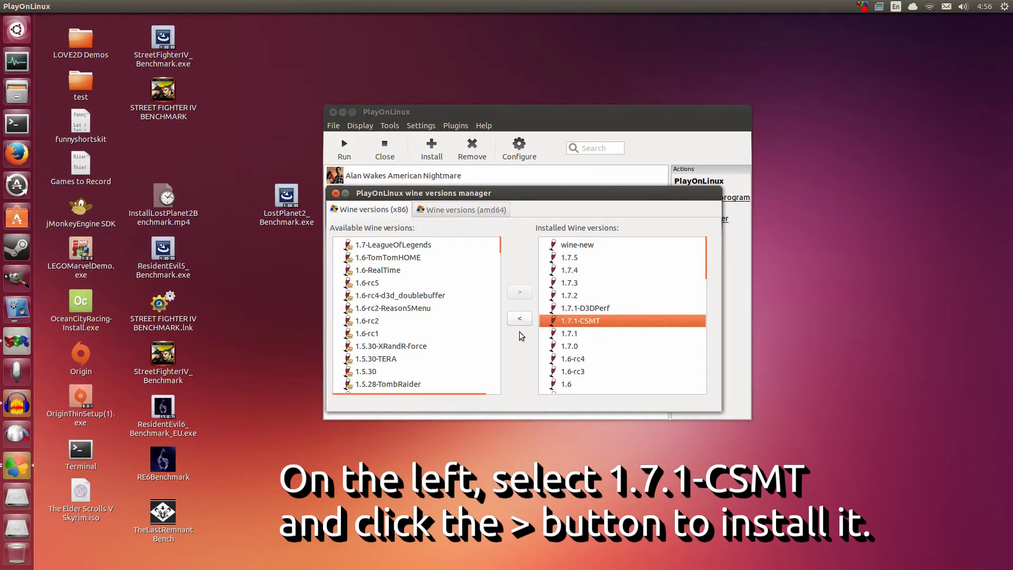
pyautogui.click(398, 259)
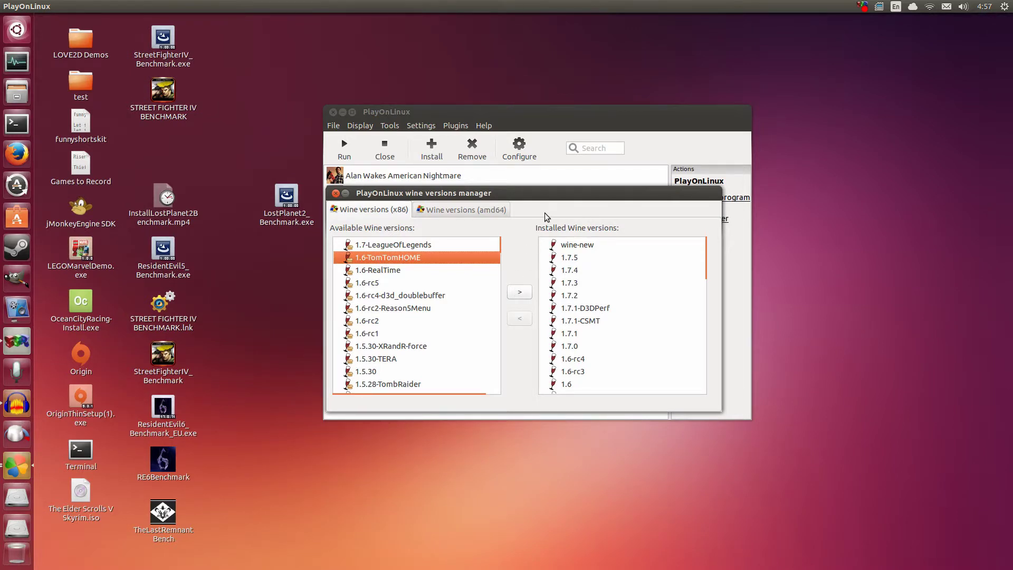
pyautogui.click(600, 319)
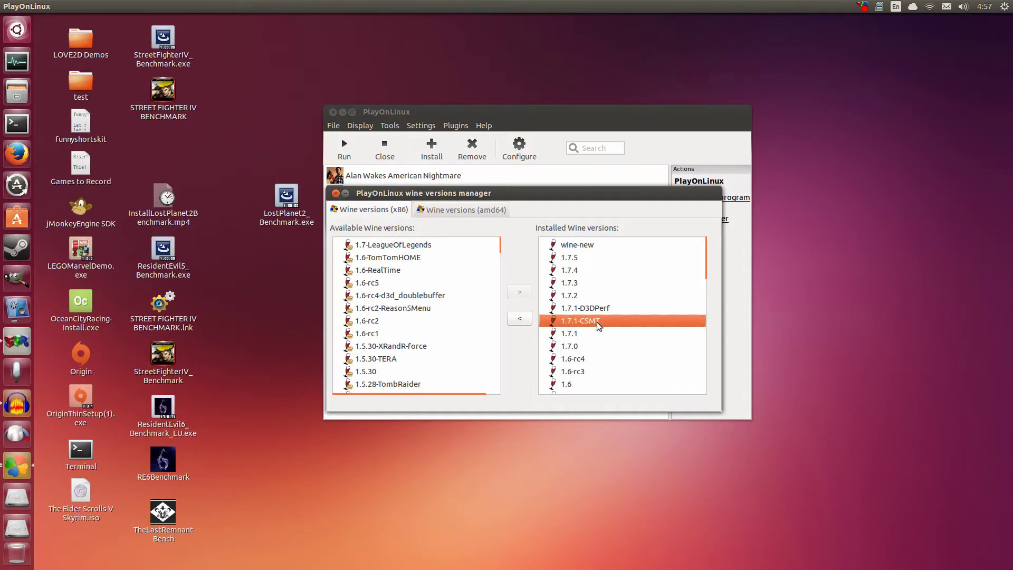
pyautogui.click(334, 194)
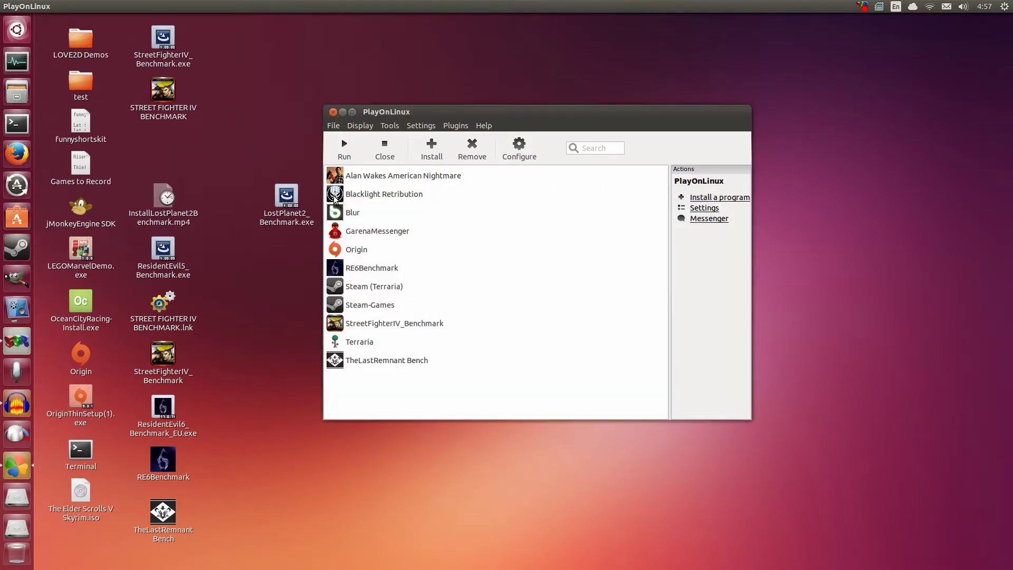
# Start a manual installation of a non-listed program from the Install dialog.
pyautogui.click(442, 149)
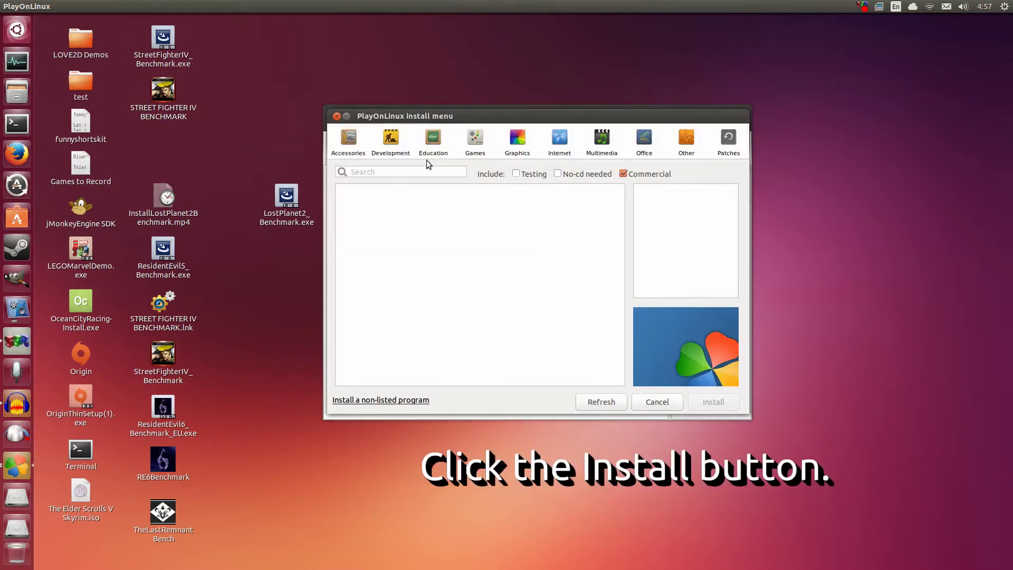
pyautogui.moveTo(453, 116); pyautogui.dragTo(442, 134)
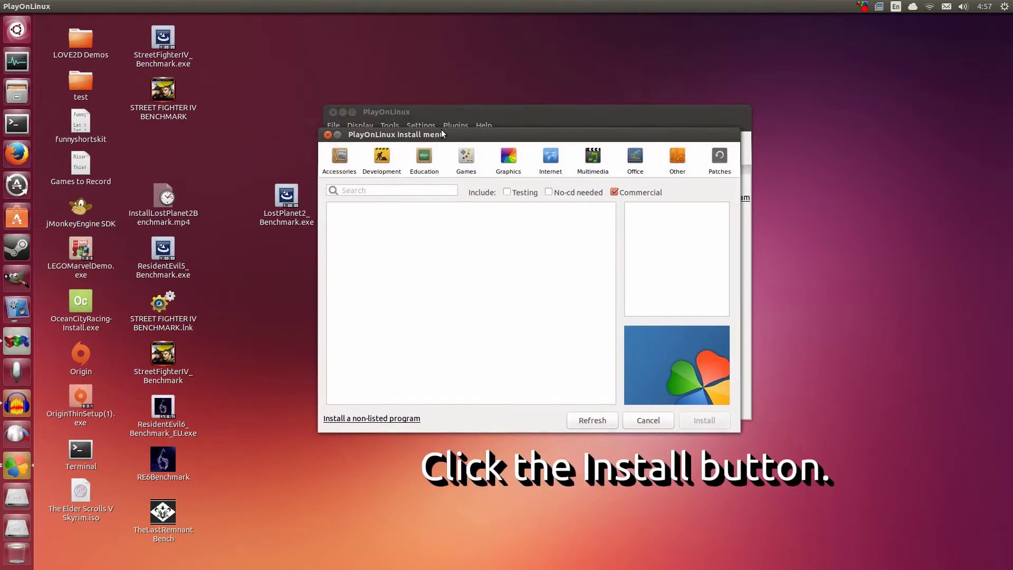
pyautogui.click(374, 420)
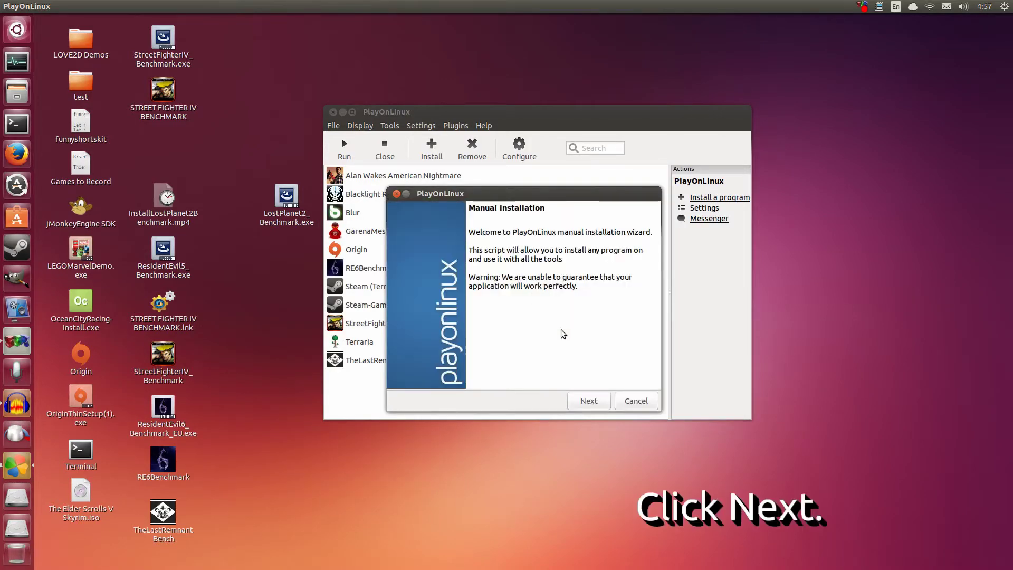
pyautogui.click(588, 401)
# Install into a new virtual drive named LostPlanet2Bench.
pyautogui.click(528, 262)
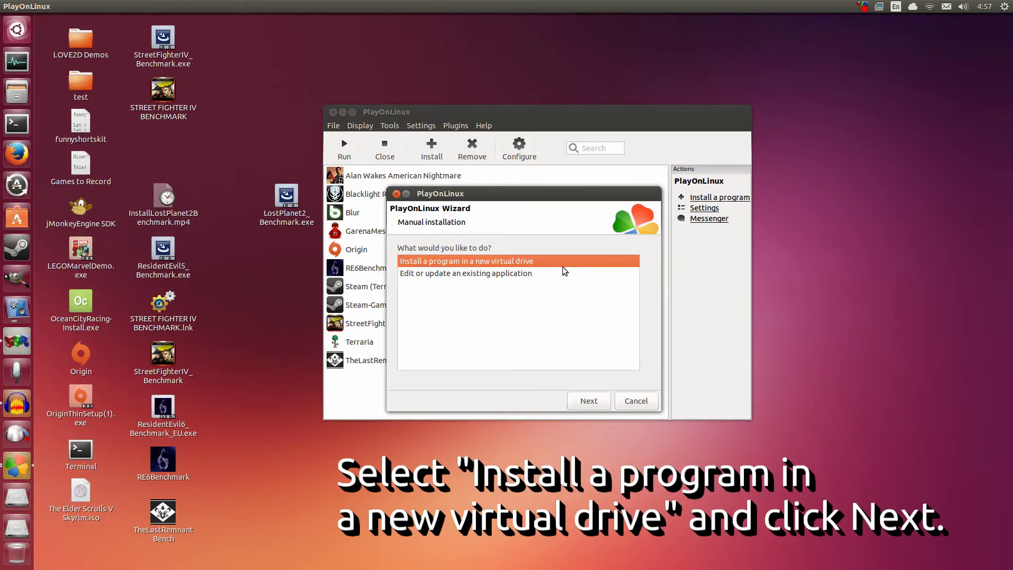
pyautogui.click(584, 402)
pyautogui.click(512, 269)
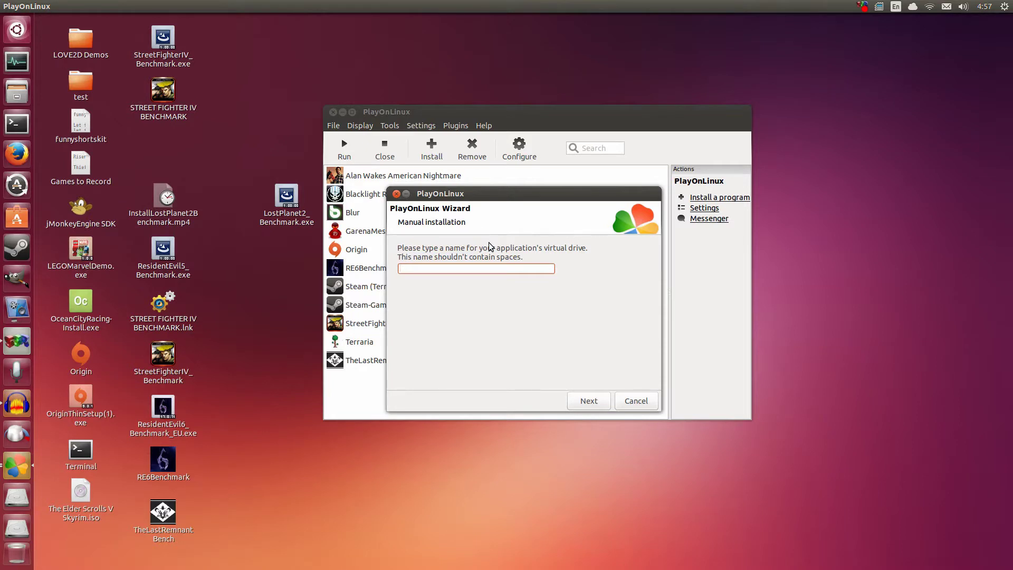
pyautogui.write('LostPlanet2Bench')
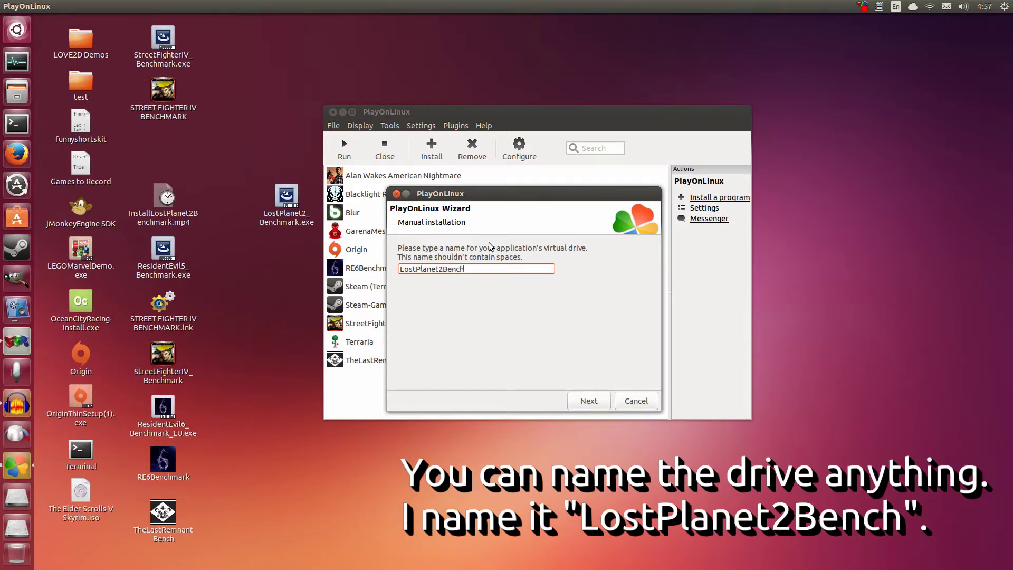
pyautogui.click(594, 402)
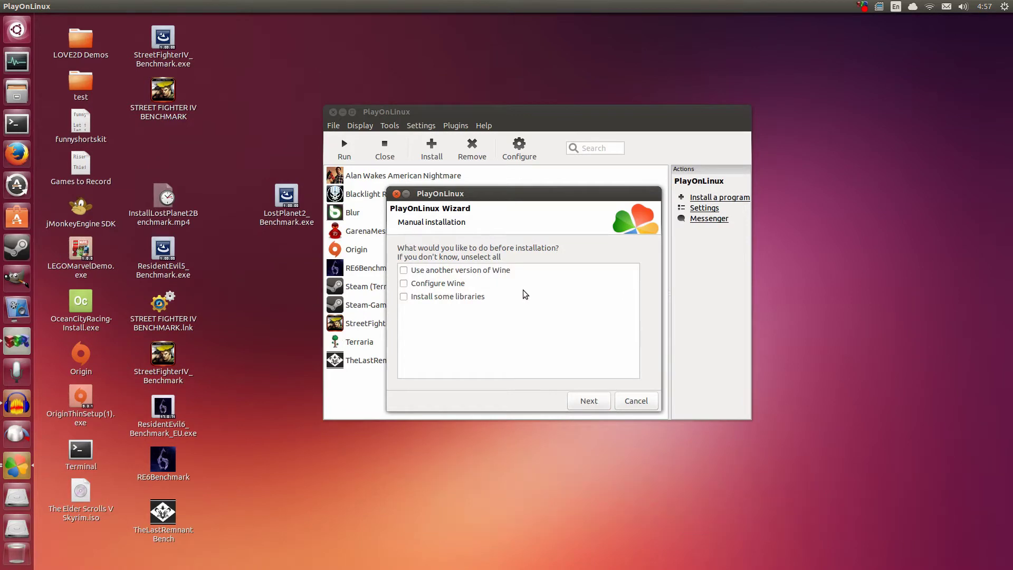
# Tick all three pre-install options: other Wine version, configure Wine, and install libraries.
pyautogui.click(423, 271)
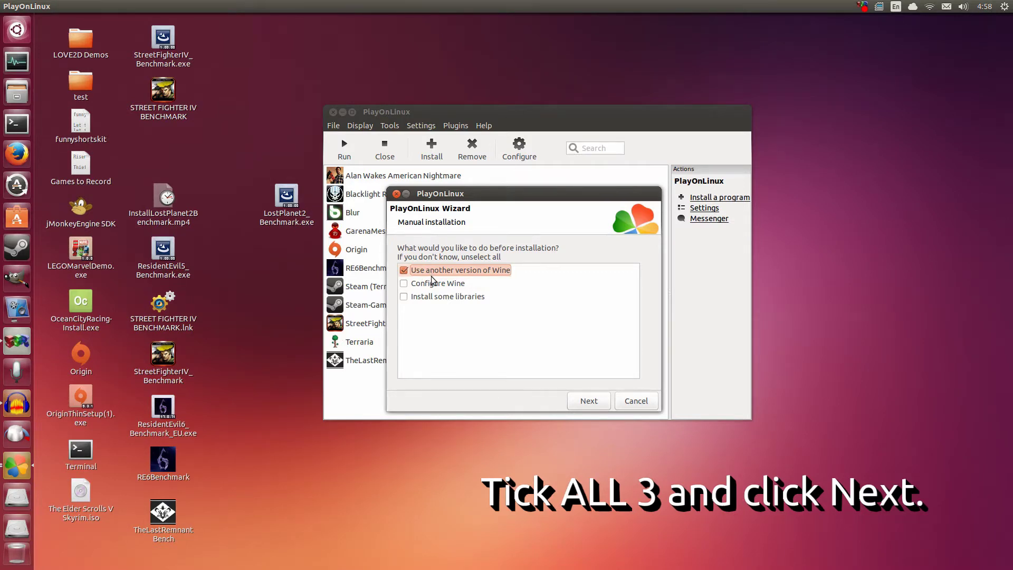
pyautogui.click(418, 284)
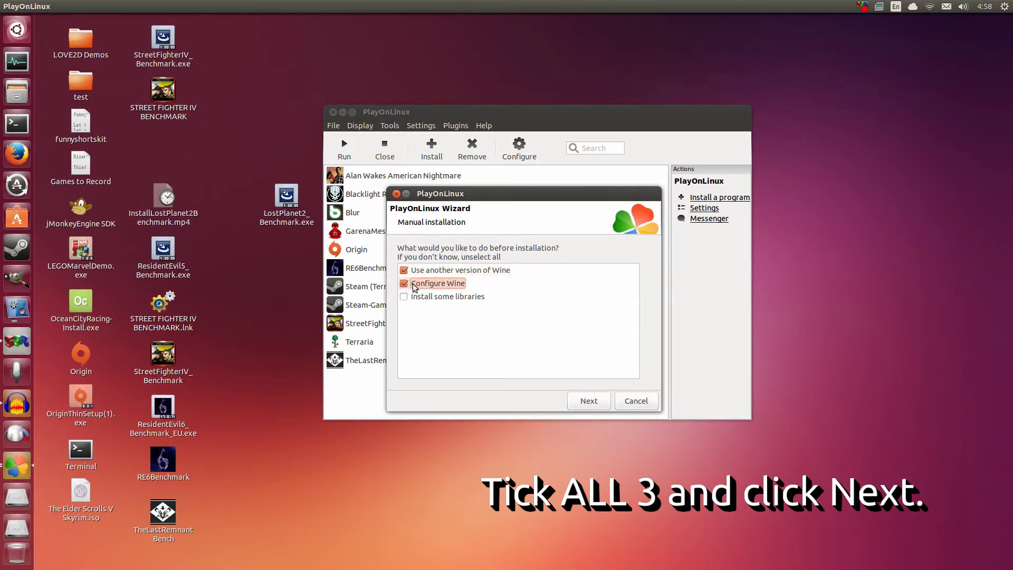
pyautogui.click(420, 299)
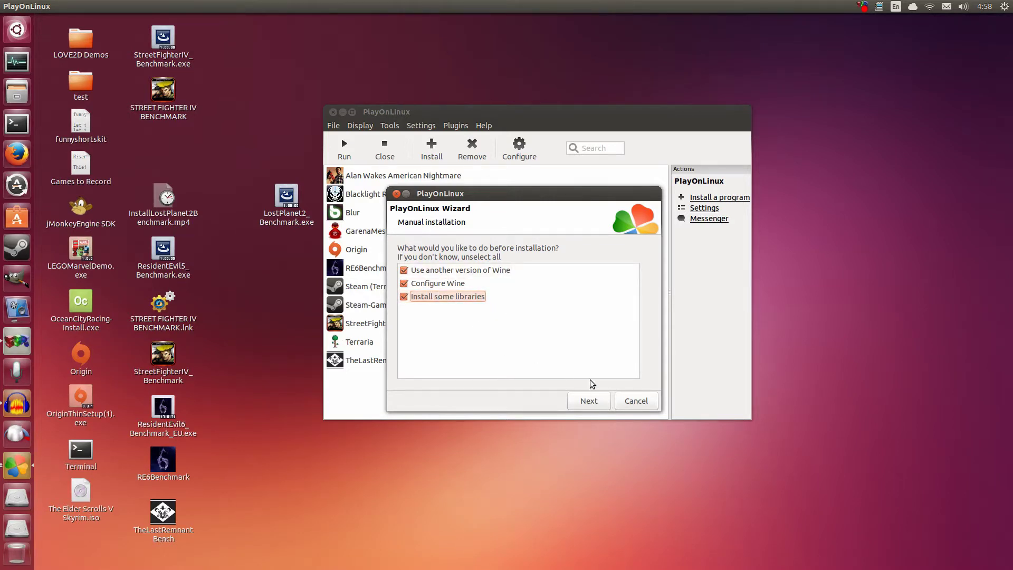
pyautogui.click(590, 399)
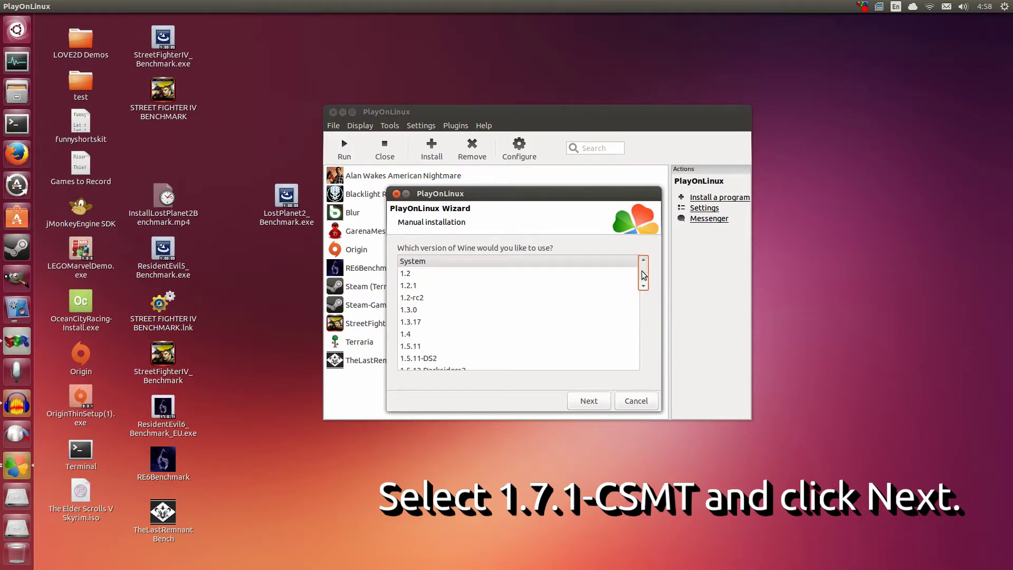
# Choose Wine 1.7.1-CSMT and a 32-bit Windows installation for the drive.
pyautogui.moveTo(644, 275); pyautogui.dragTo(643, 346)
pyautogui.click(444, 292)
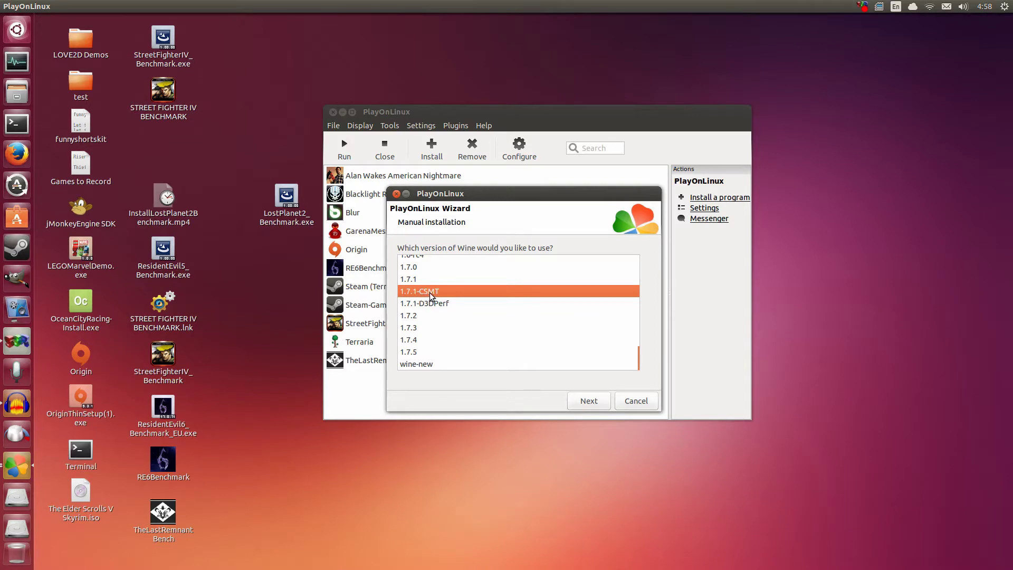
pyautogui.click(594, 399)
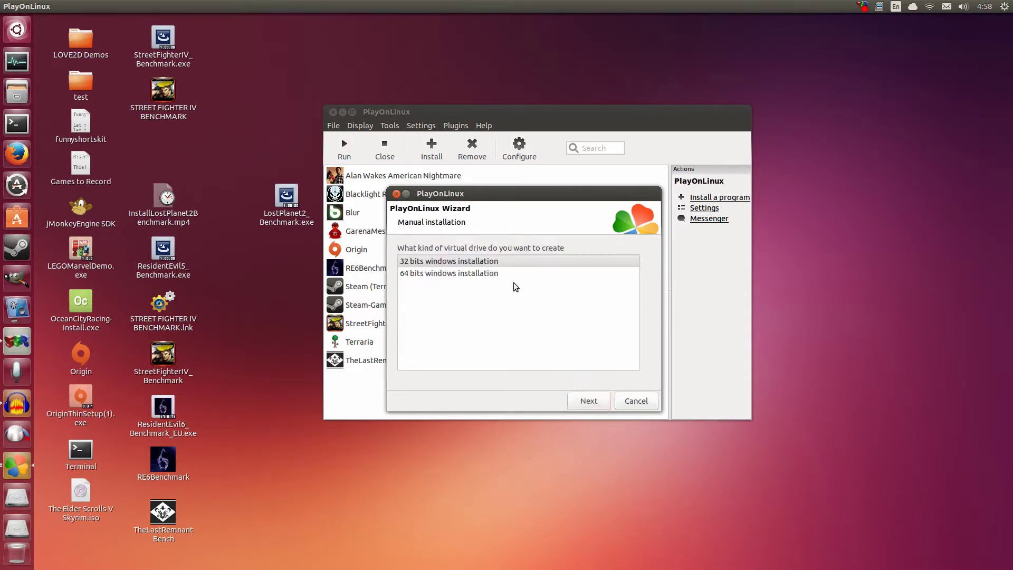
pyautogui.click(505, 258)
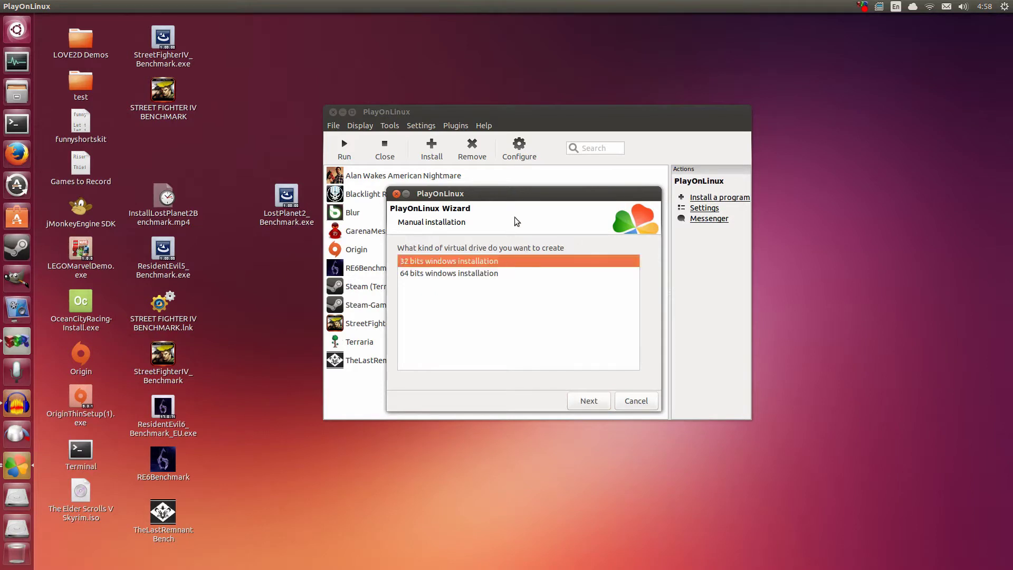
pyautogui.click(588, 402)
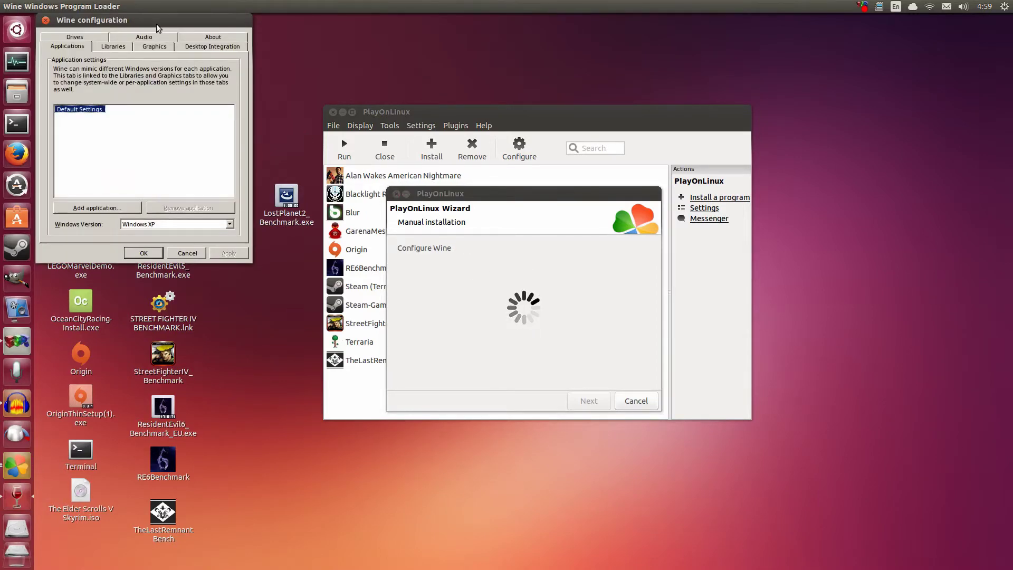
# On the Graphics tab, emulate a 1920 x 1080 virtual desktop, apply it, and close.
pyautogui.moveTo(159, 25); pyautogui.dragTo(541, 192)
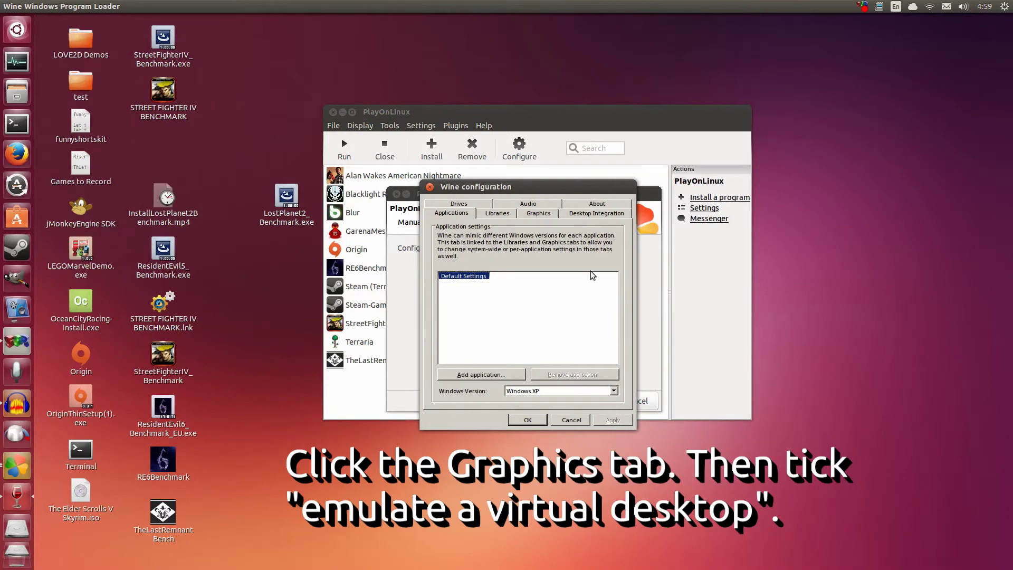
pyautogui.click(536, 217)
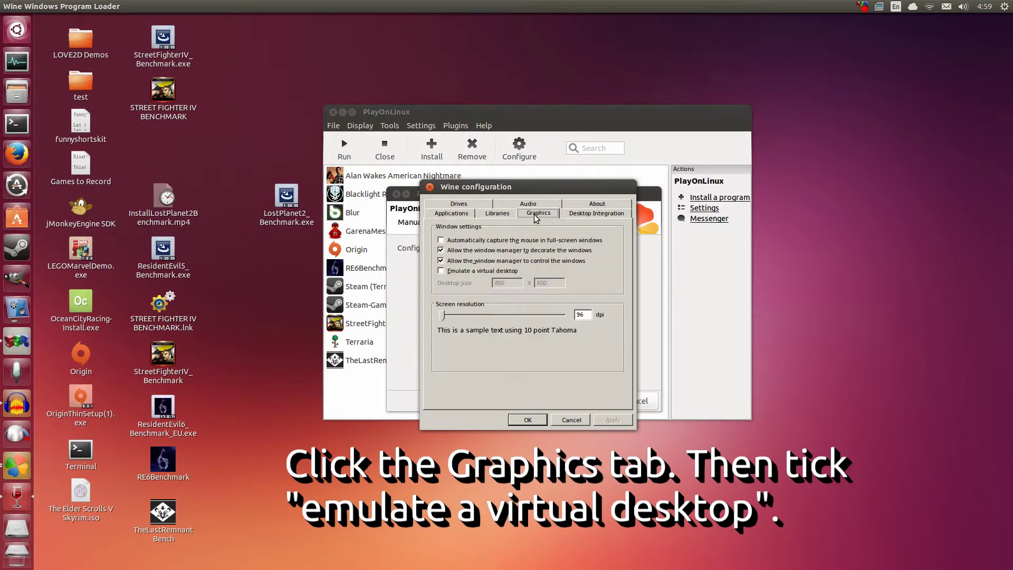
pyautogui.click(448, 271)
pyautogui.doubleClick(498, 283)
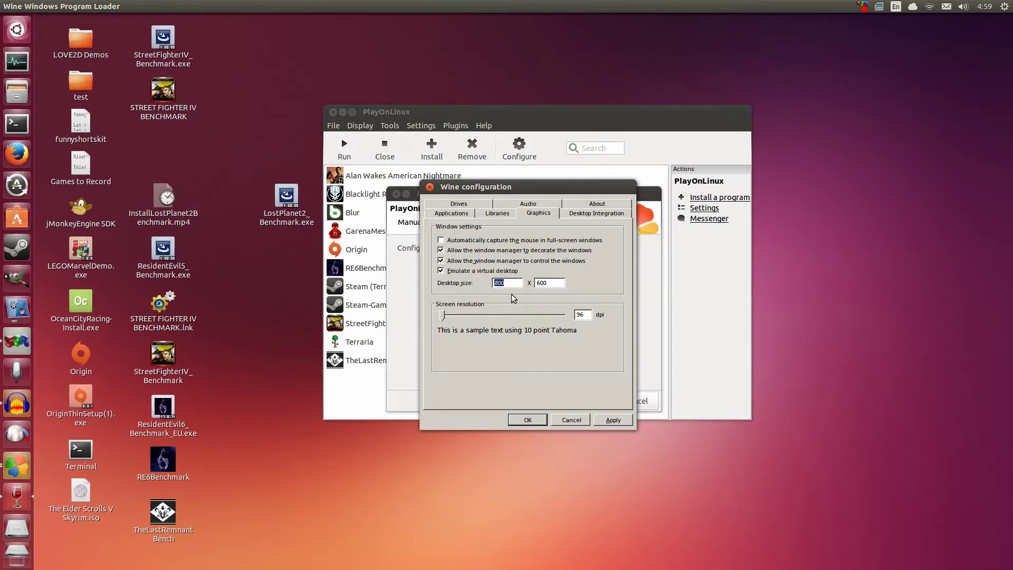
pyautogui.write('0')
pyautogui.press('Tab')
pyautogui.write('1080')
pyautogui.click(610, 423)
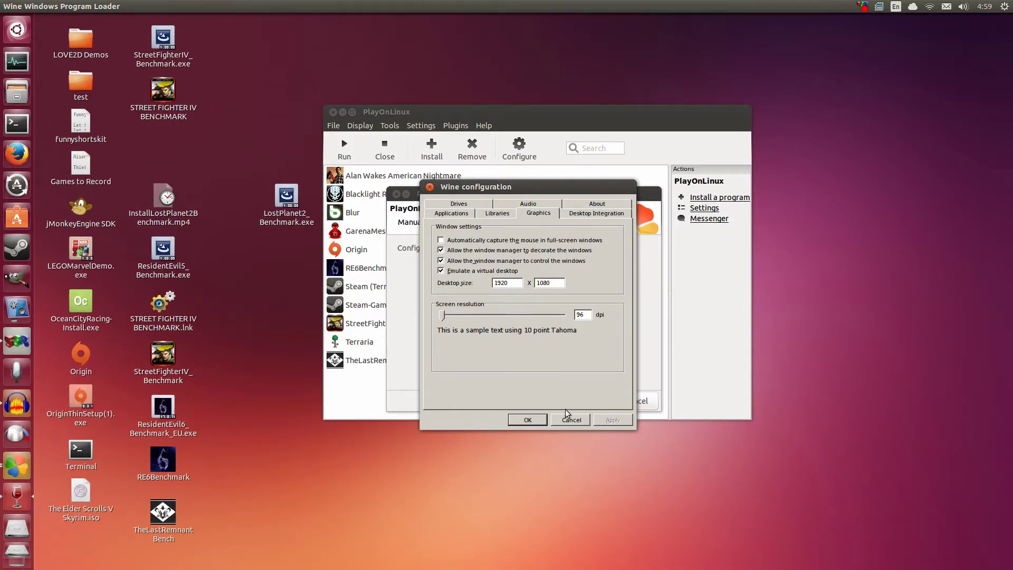
pyautogui.click(528, 419)
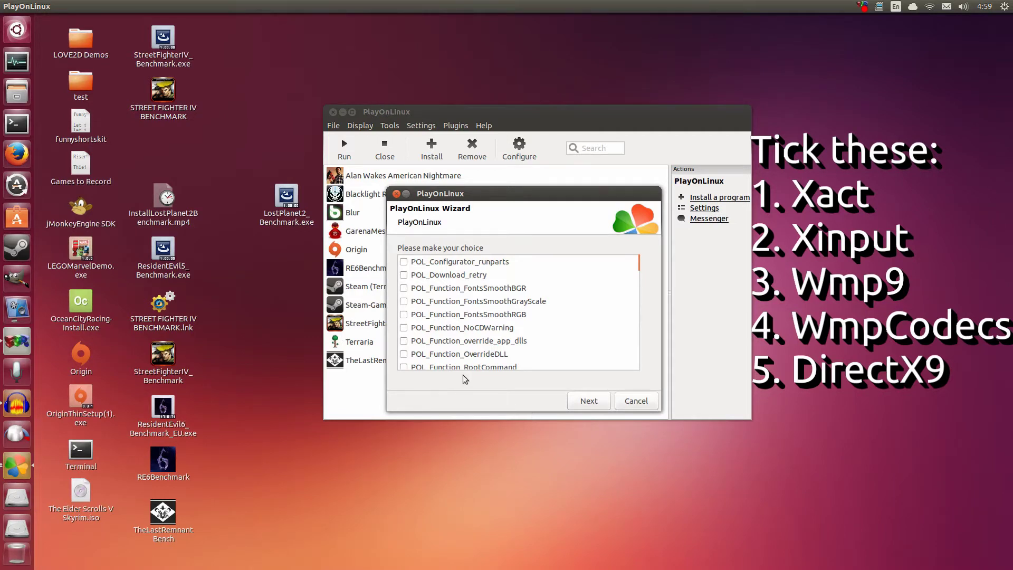
# Tick POL_Install_d3dx9, POL_Install_xact and POL_Install_xinput in the component list.
pyautogui.scroll(-5, 580, 308)
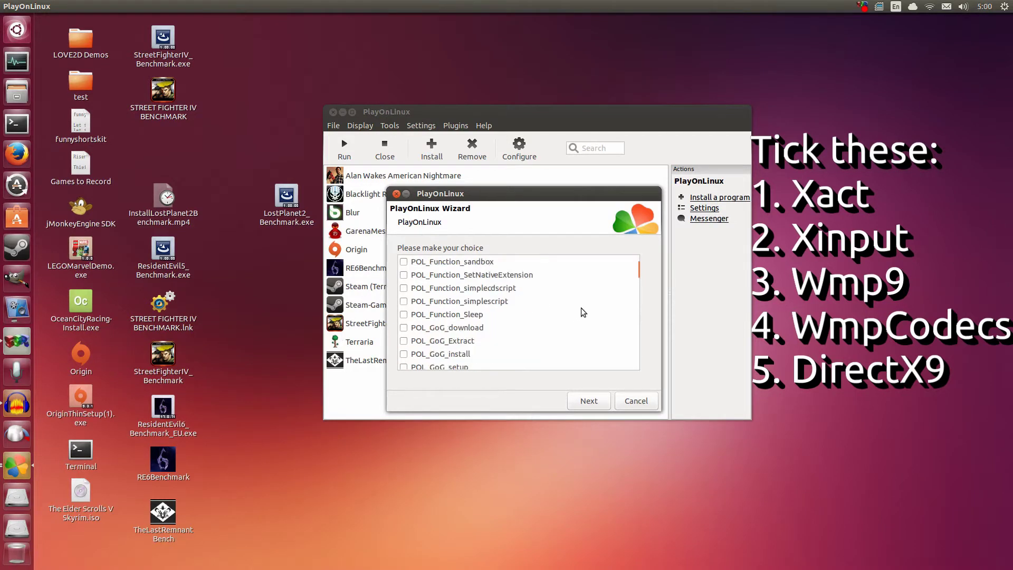
pyautogui.scroll(-2, 580, 307)
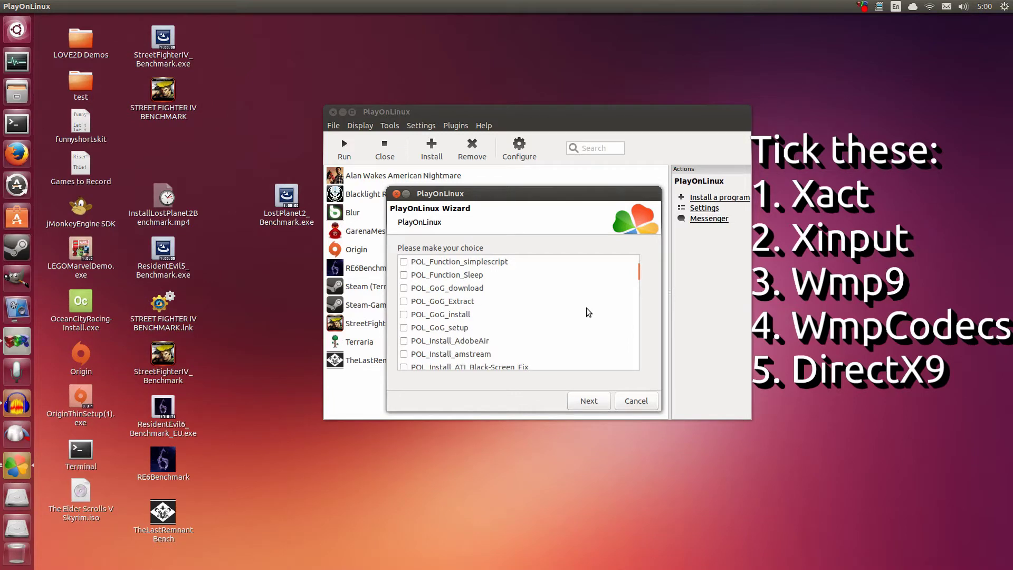
pyautogui.scroll(-4, 585, 307)
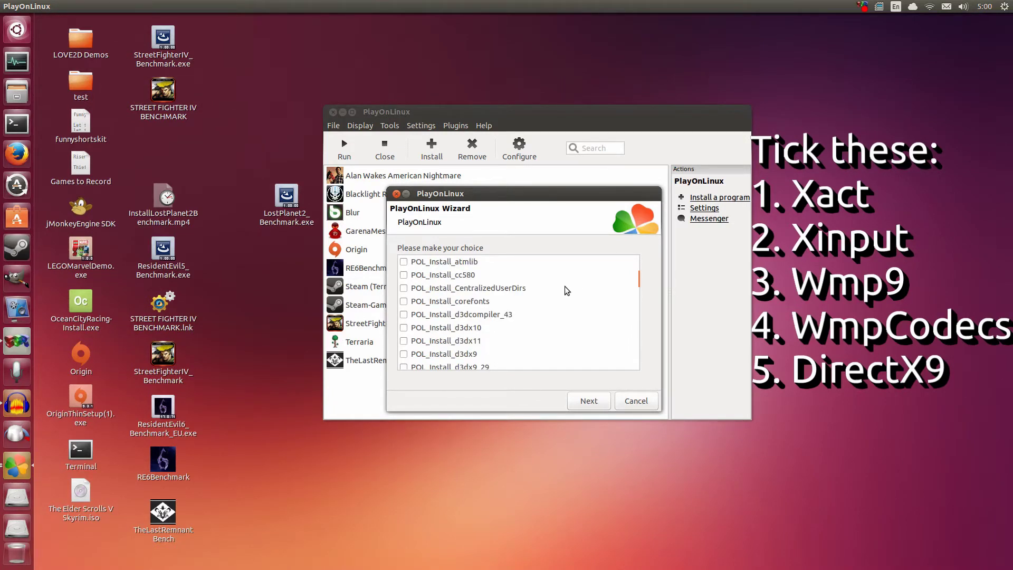
pyautogui.scroll(-1, 559, 291)
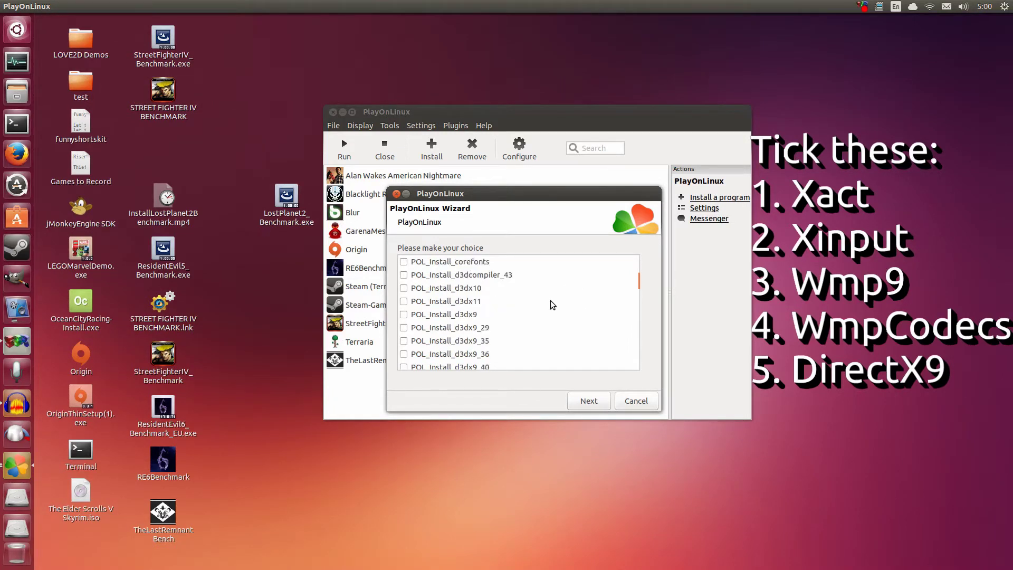
pyautogui.click(403, 314)
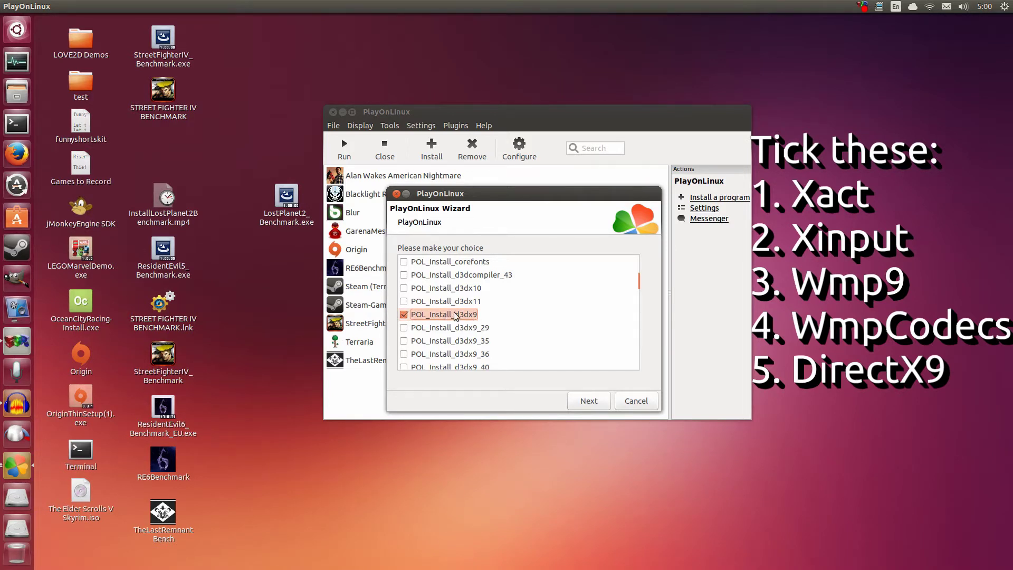
pyautogui.scroll(-5, 528, 314)
pyautogui.scroll(-10, 580, 337)
pyautogui.scroll(6, 496, 338)
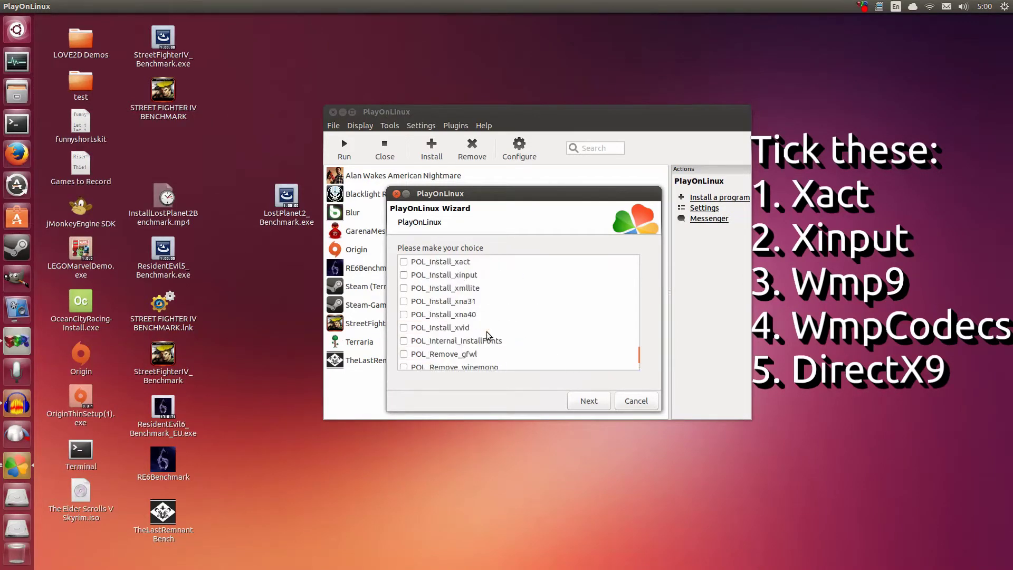
pyautogui.scroll(1, 490, 300)
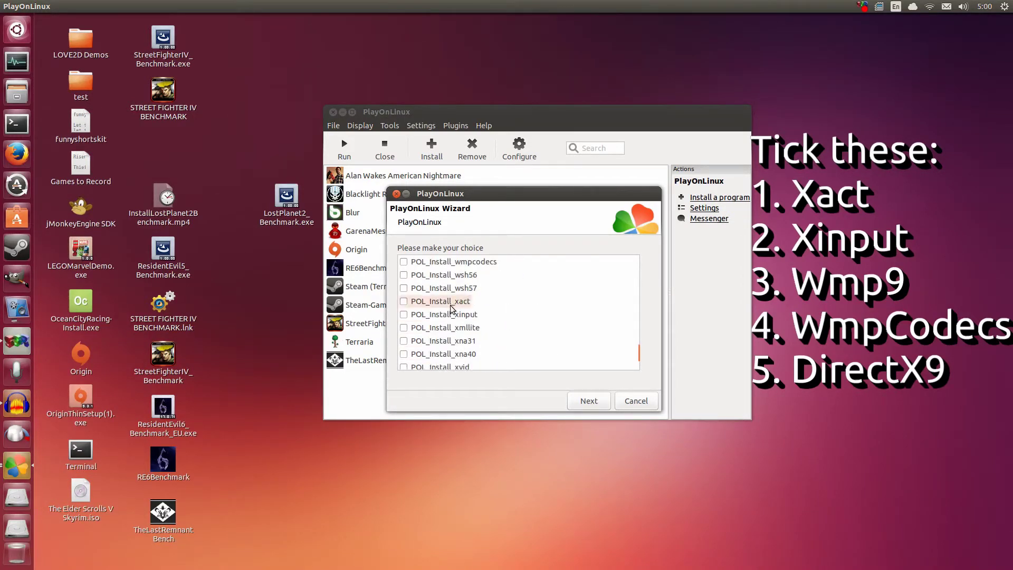
pyautogui.click(404, 301)
pyautogui.click(406, 315)
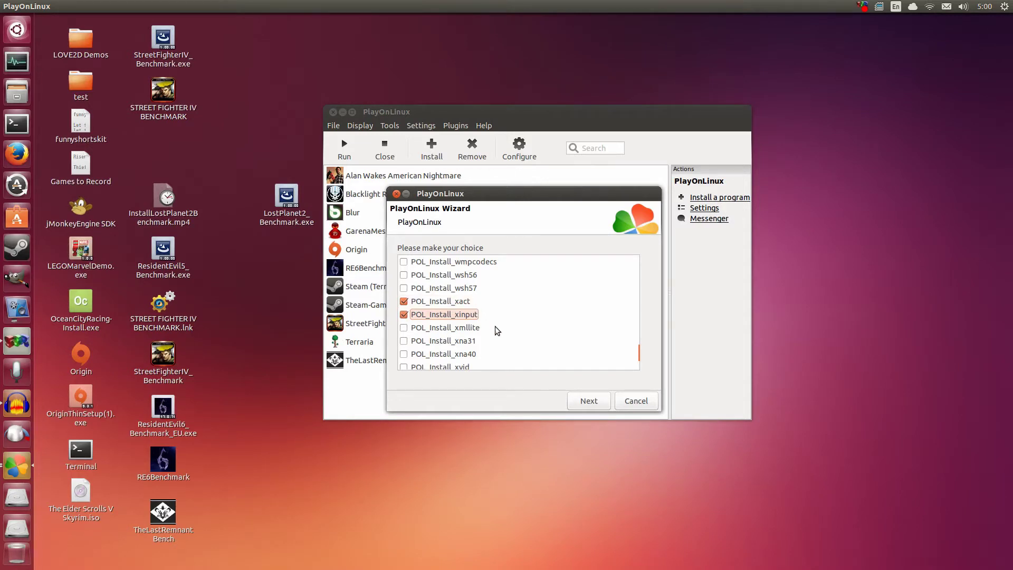
# Tick POL_Install_wmp9 and POL_Install_wmpcodecs as well.
pyautogui.scroll(-2, 495, 327)
pyautogui.scroll(-4, 495, 326)
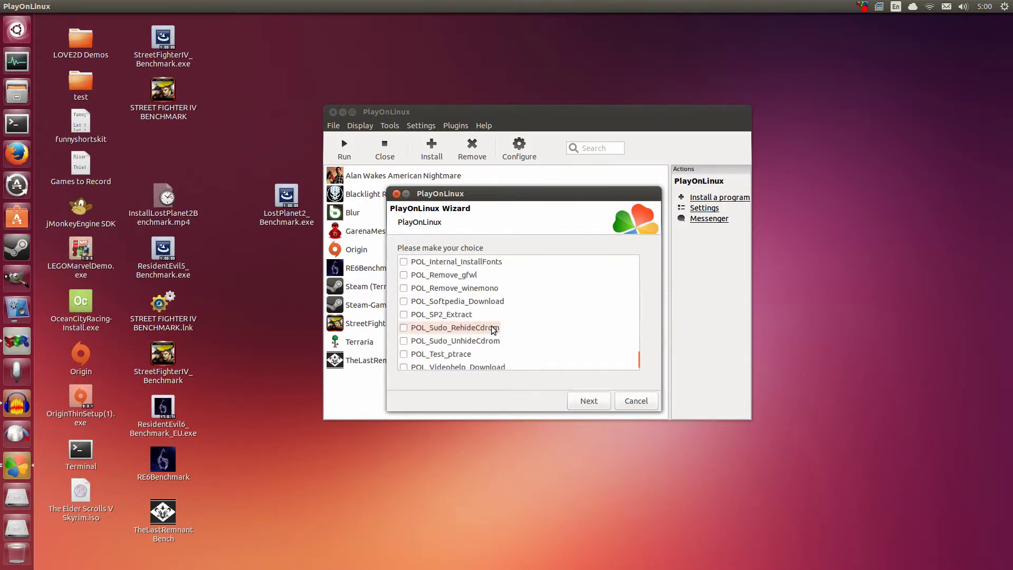
pyautogui.scroll(5, 492, 325)
pyautogui.scroll(4, 491, 325)
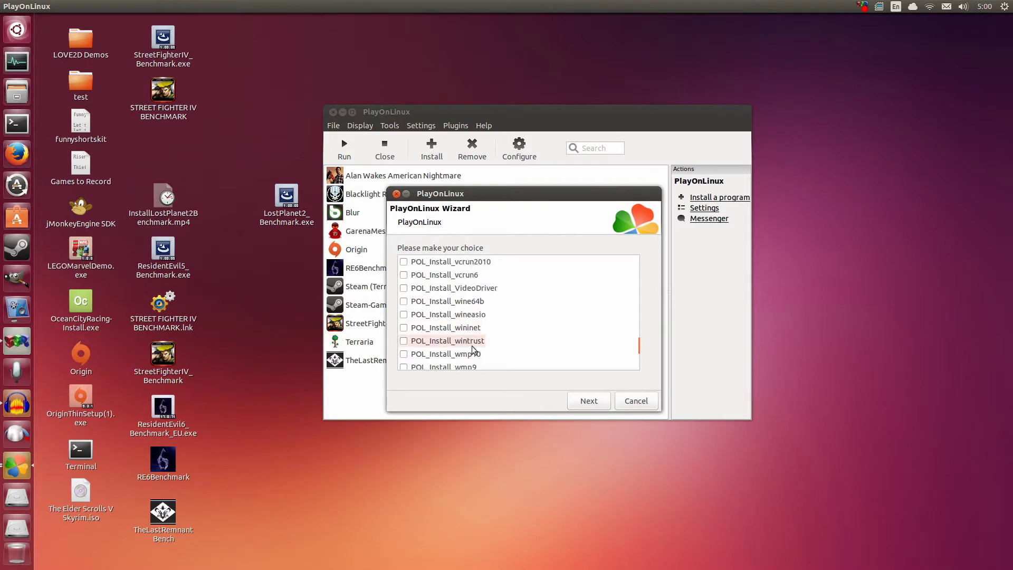
pyautogui.scroll(-1, 474, 343)
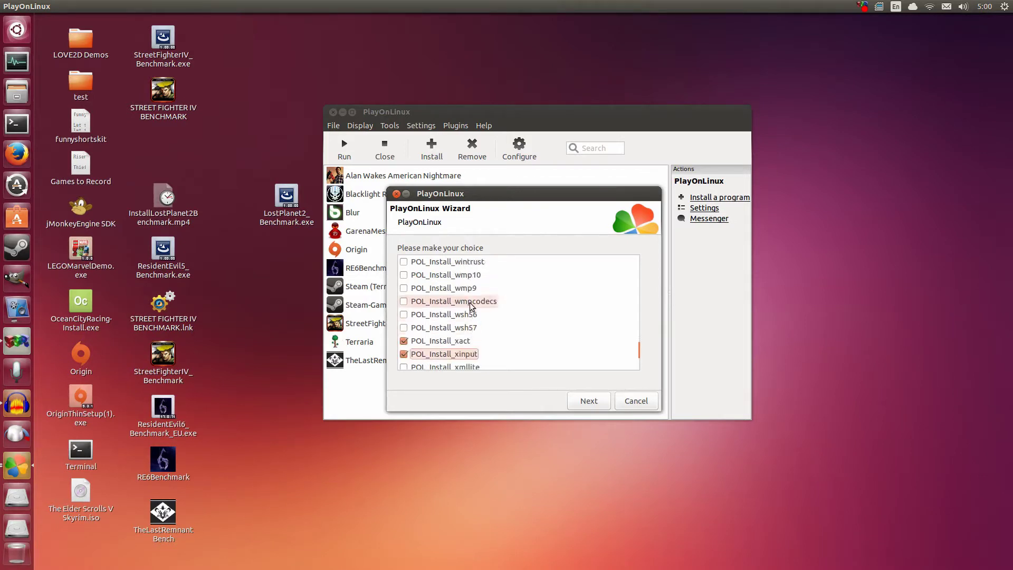
pyautogui.click(406, 289)
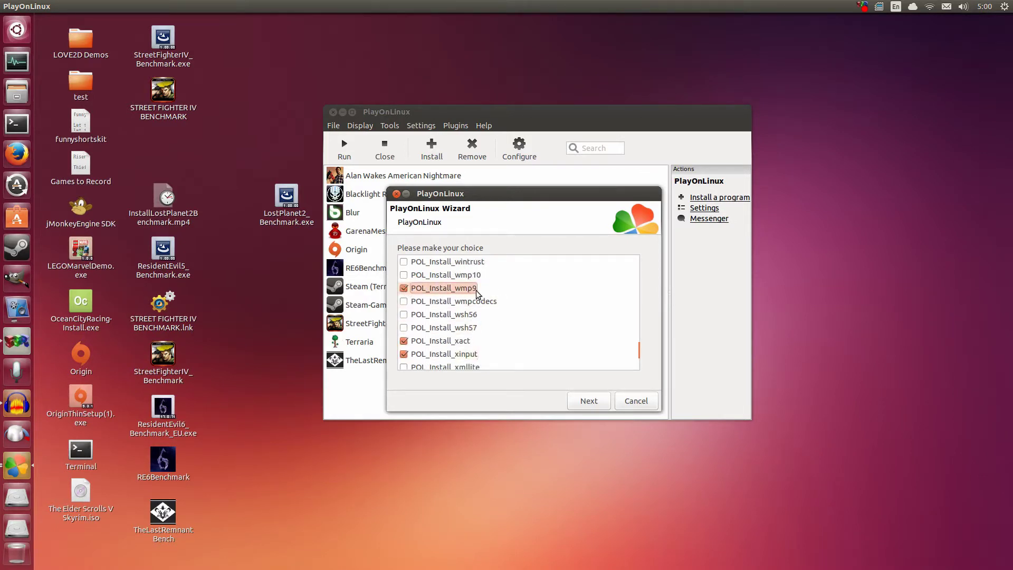
pyautogui.click(415, 304)
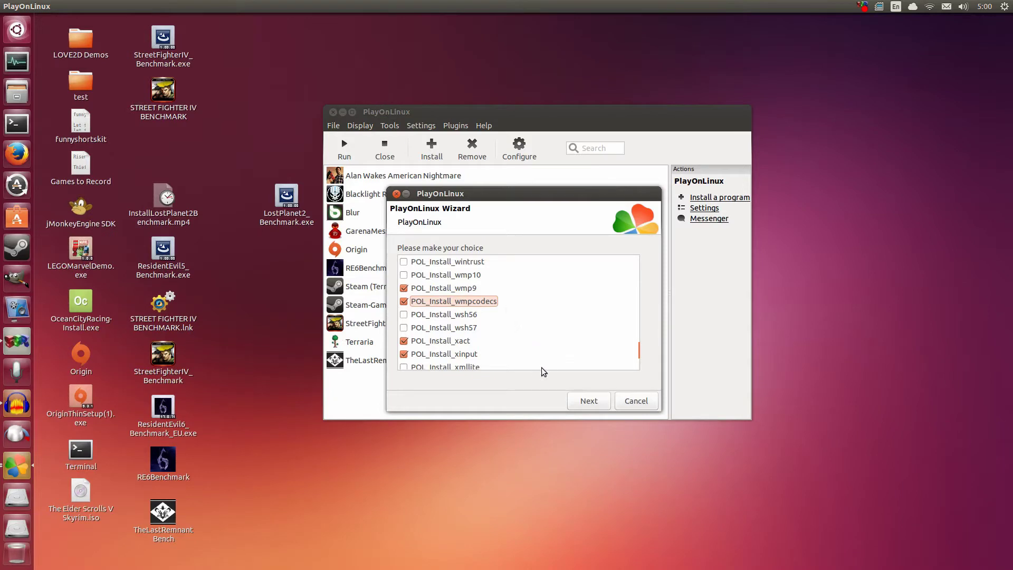
# Install the ticked libraries and wait until the wizard asks for the install file.
pyautogui.click(589, 401)
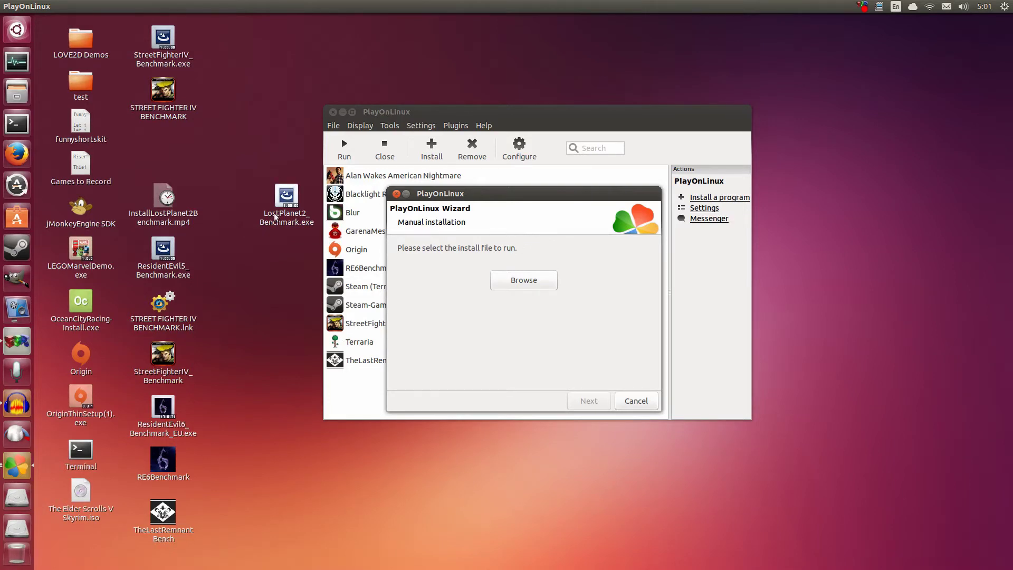
# Choose LostPlanet2_Benchmark.exe from the Desktop as the install file and run it.
pyautogui.click(533, 283)
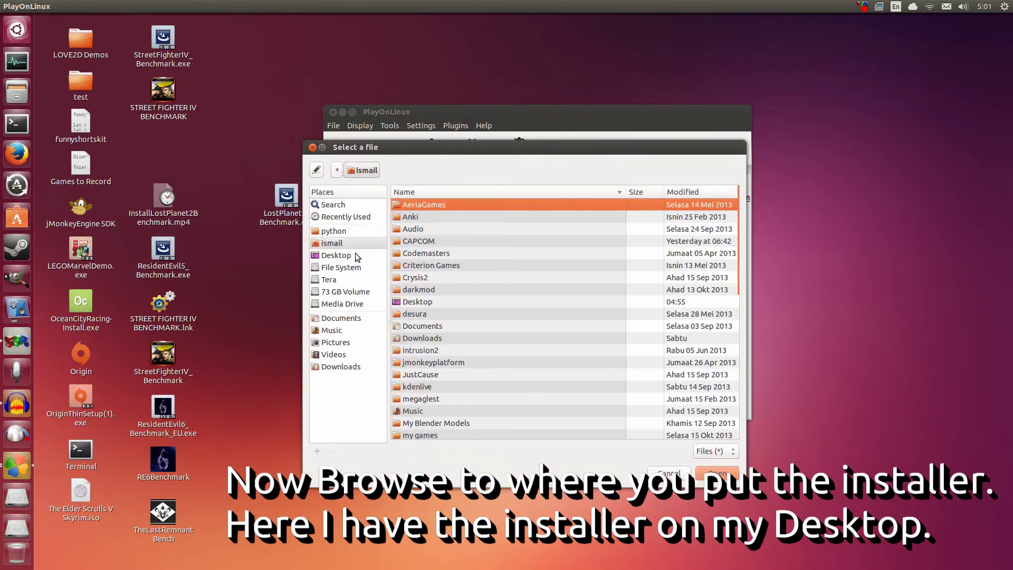
pyautogui.click(351, 256)
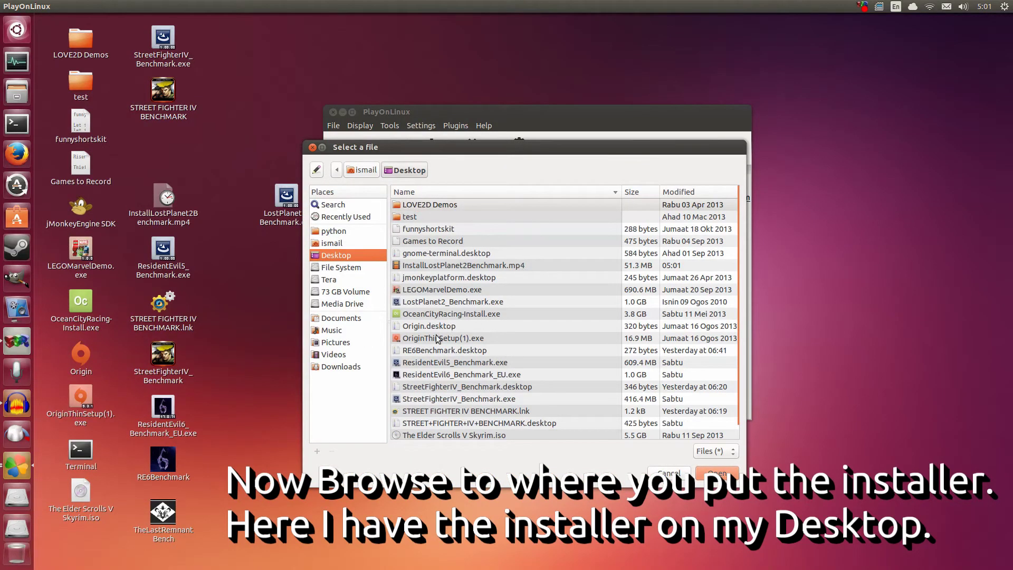
pyautogui.click(431, 304)
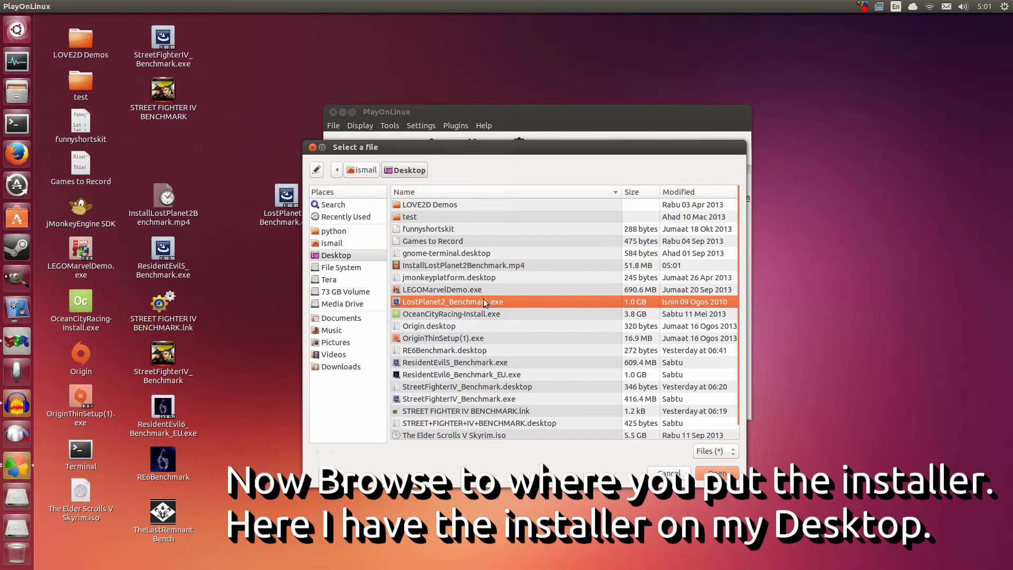
pyautogui.click(717, 472)
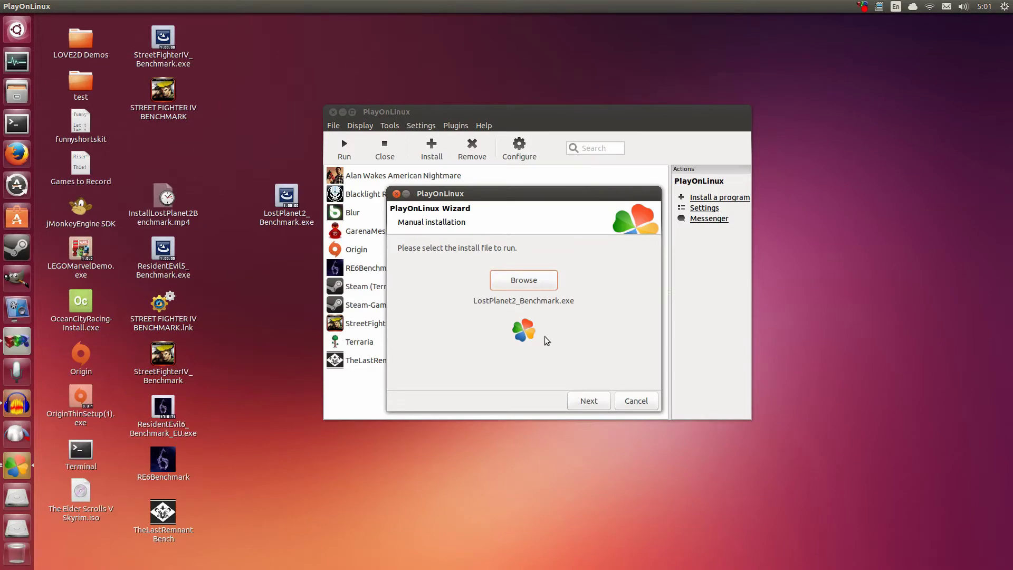
pyautogui.click(589, 401)
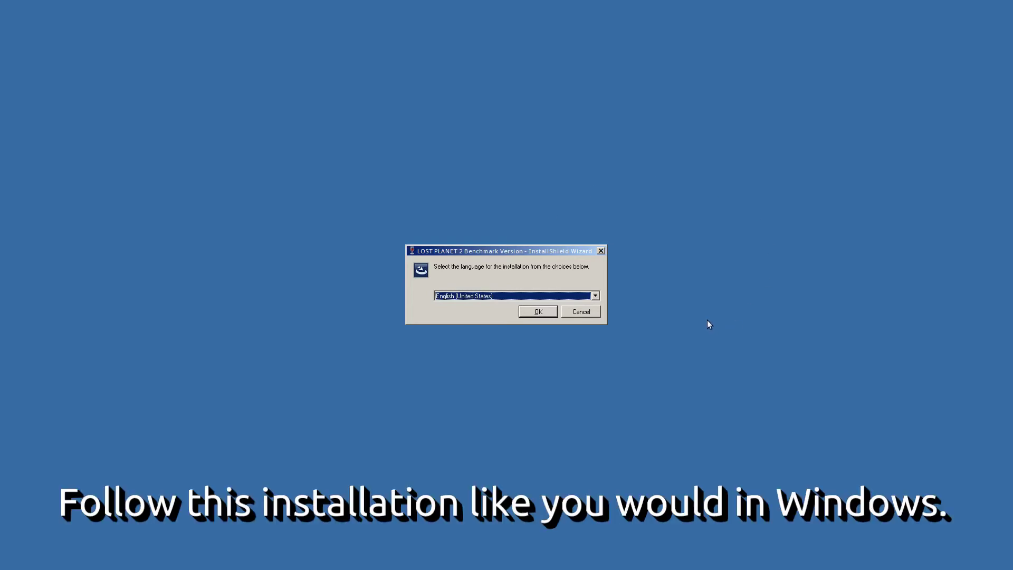
# Accept English (United States) as the installer language.
pyautogui.click(529, 311)
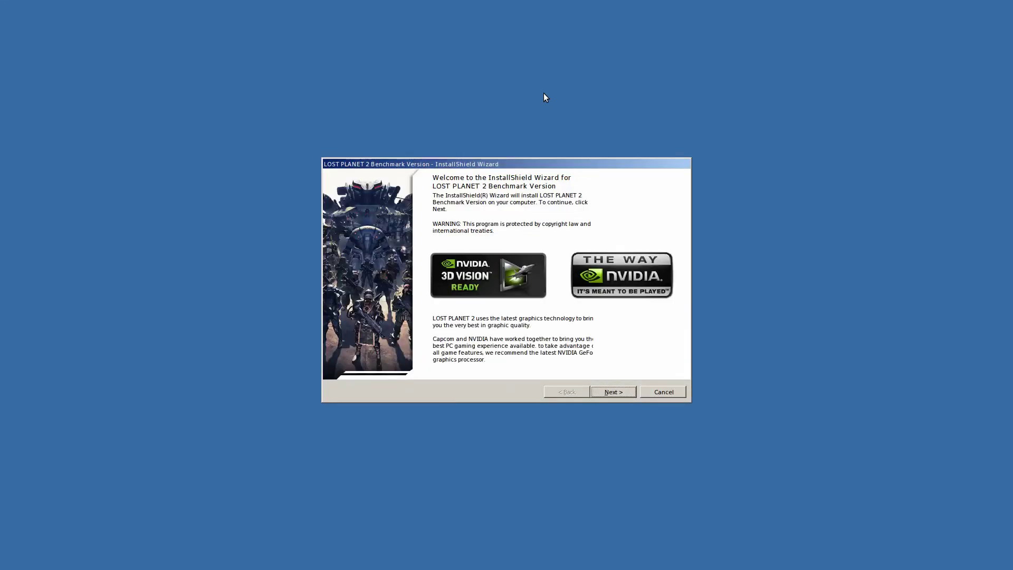
# Accept the licence, install to the default CAPCOM folder, and untick launching the program.
pyautogui.click(612, 391)
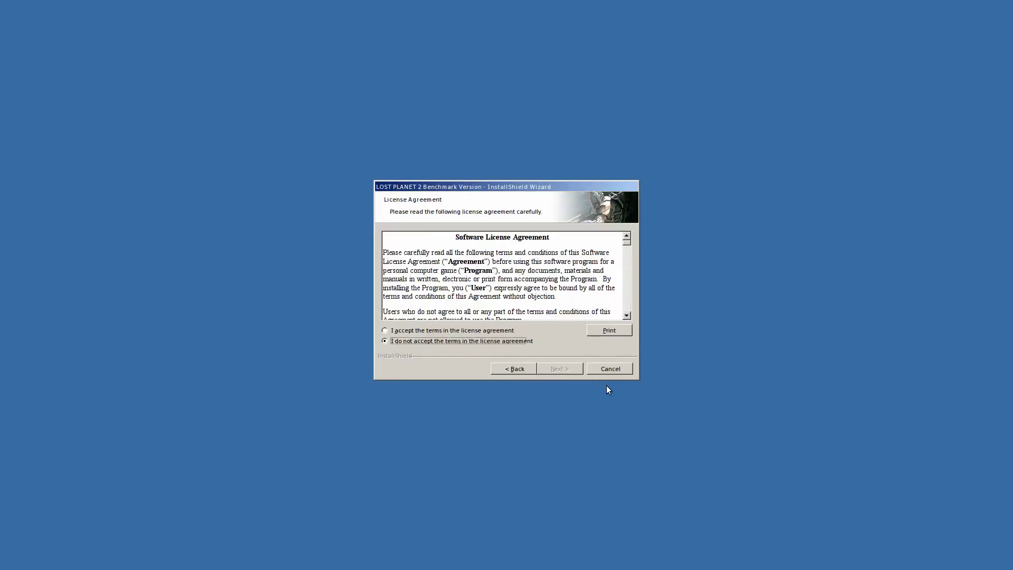
pyautogui.click(481, 331)
pyautogui.click(561, 370)
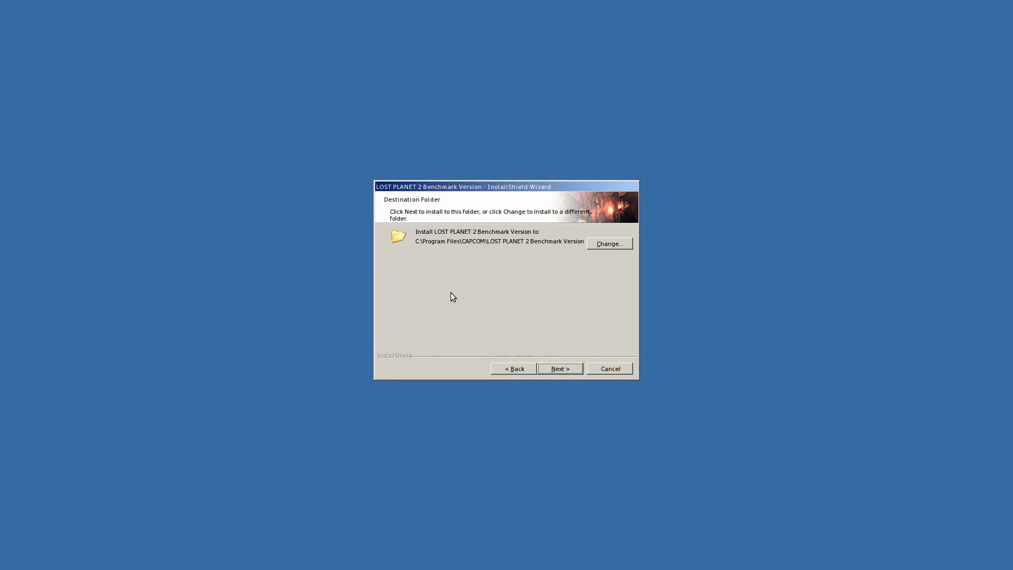
pyautogui.click(576, 369)
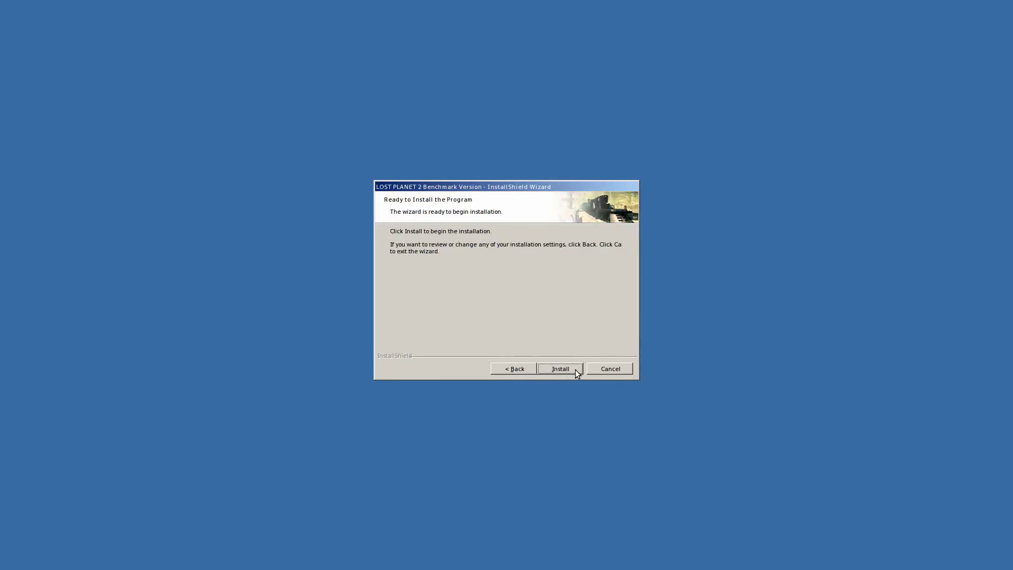
pyautogui.click(575, 370)
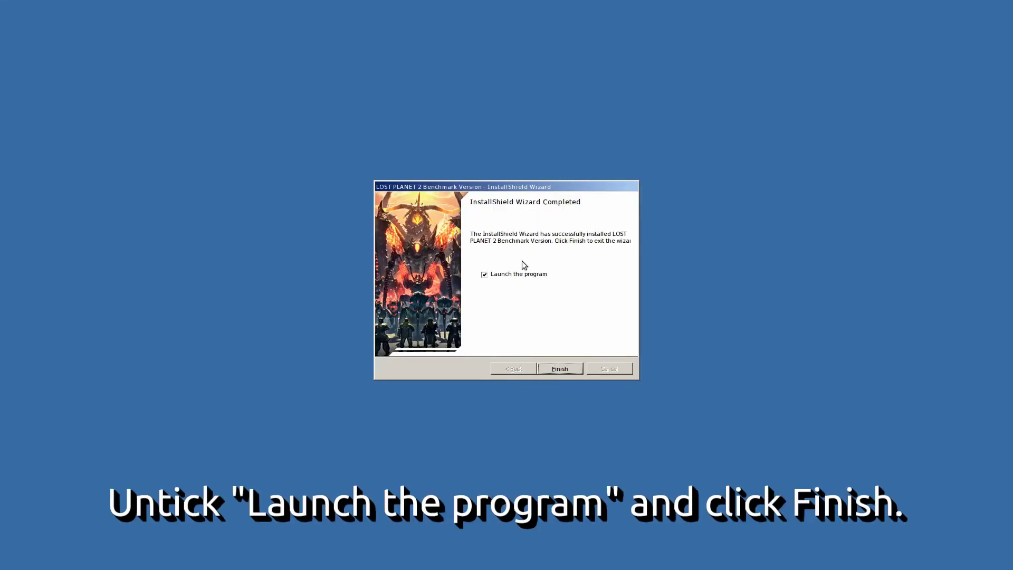
pyautogui.click(484, 274)
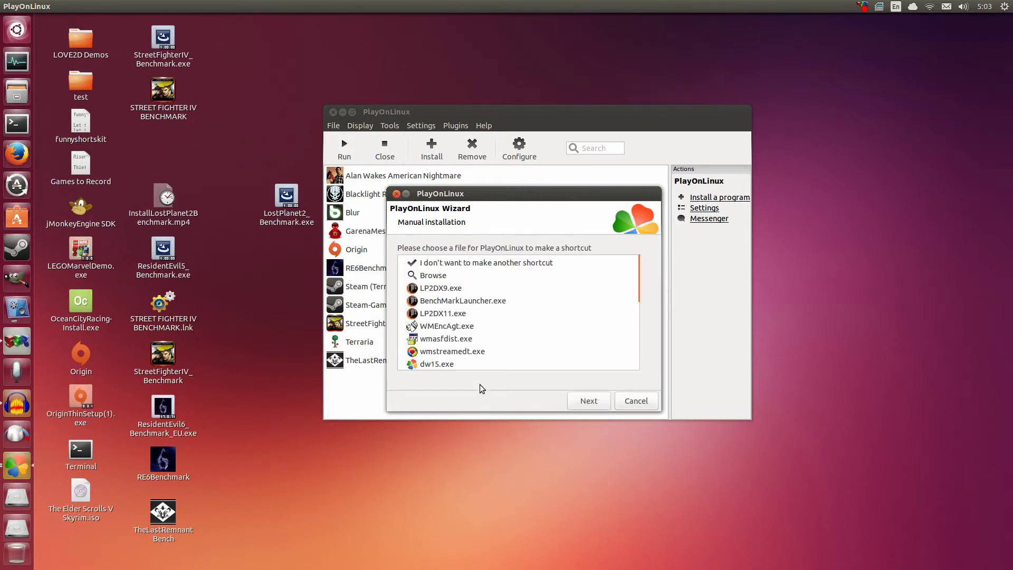
# Select BenchMarkLauncher.exe as the file to create a shortcut for.
pyautogui.scroll(-5, 498, 300)
pyautogui.scroll(5, 491, 306)
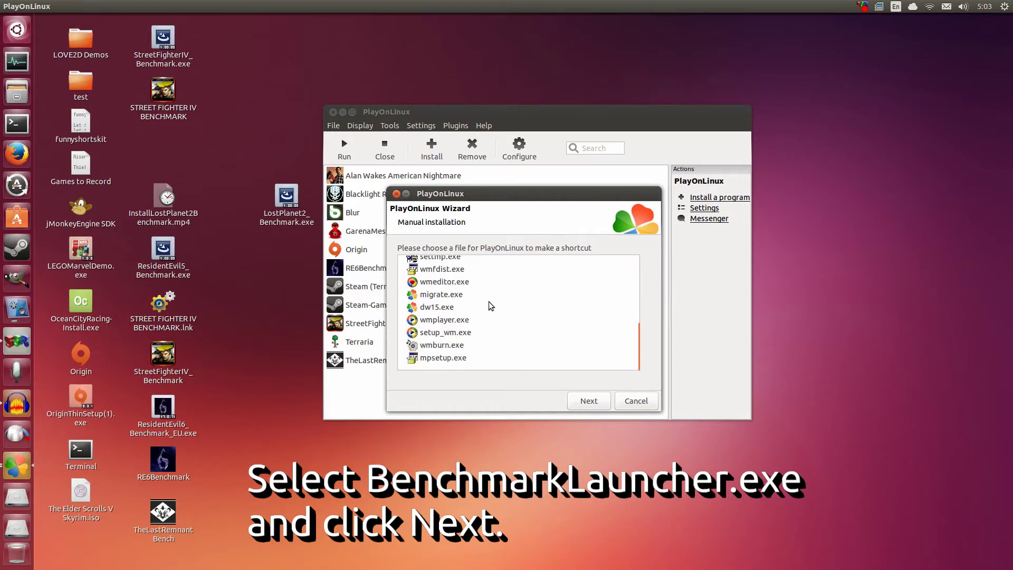
pyautogui.scroll(1, 491, 306)
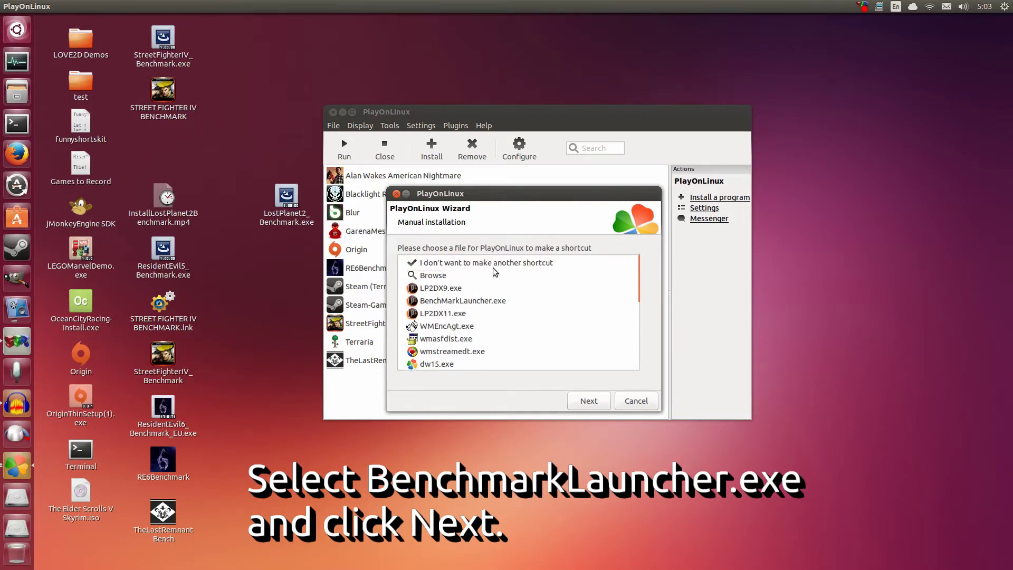
pyautogui.click(456, 301)
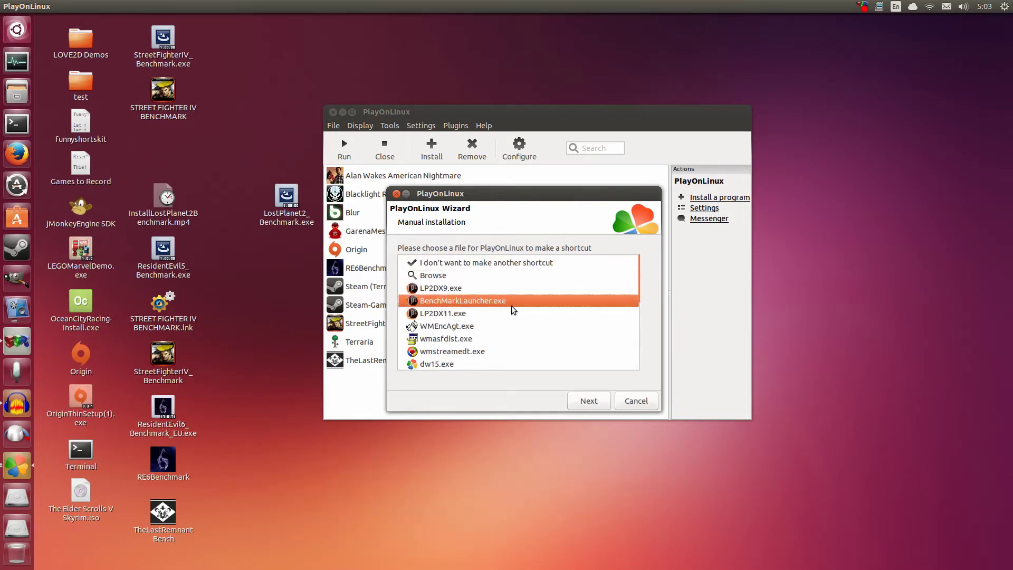
pyautogui.scroll(-1, 519, 308)
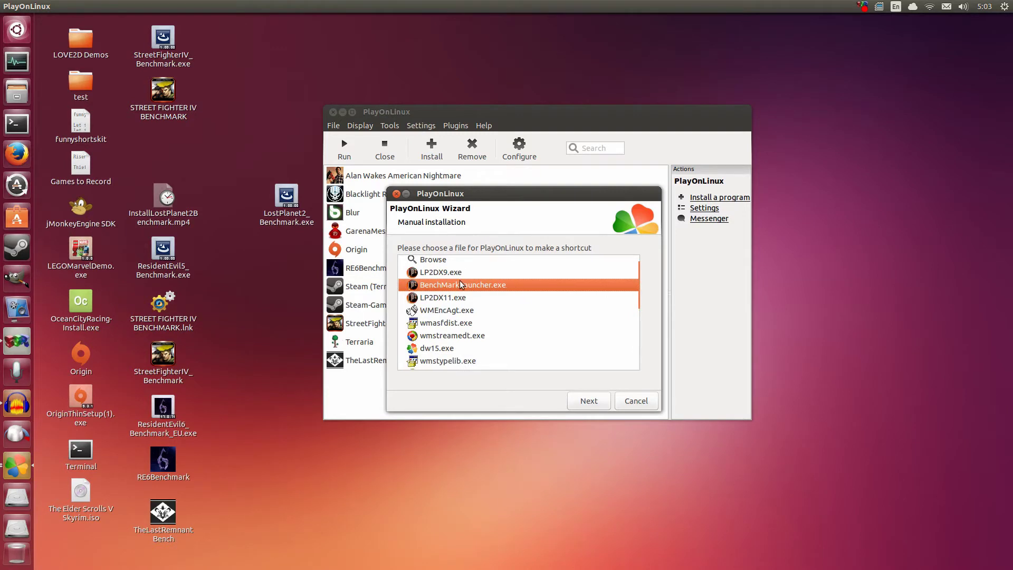
pyautogui.scroll(1, 485, 288)
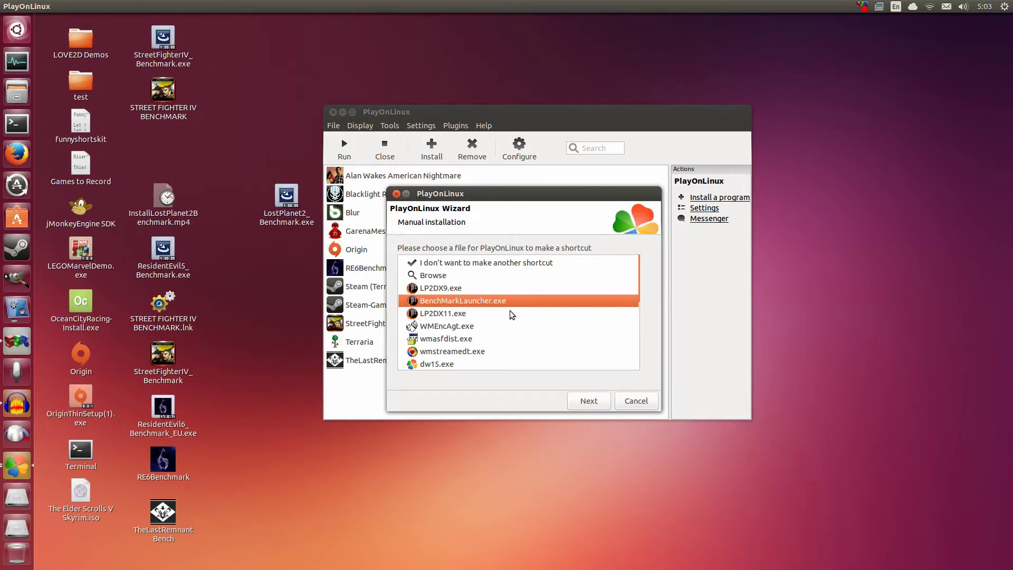
pyautogui.click(592, 403)
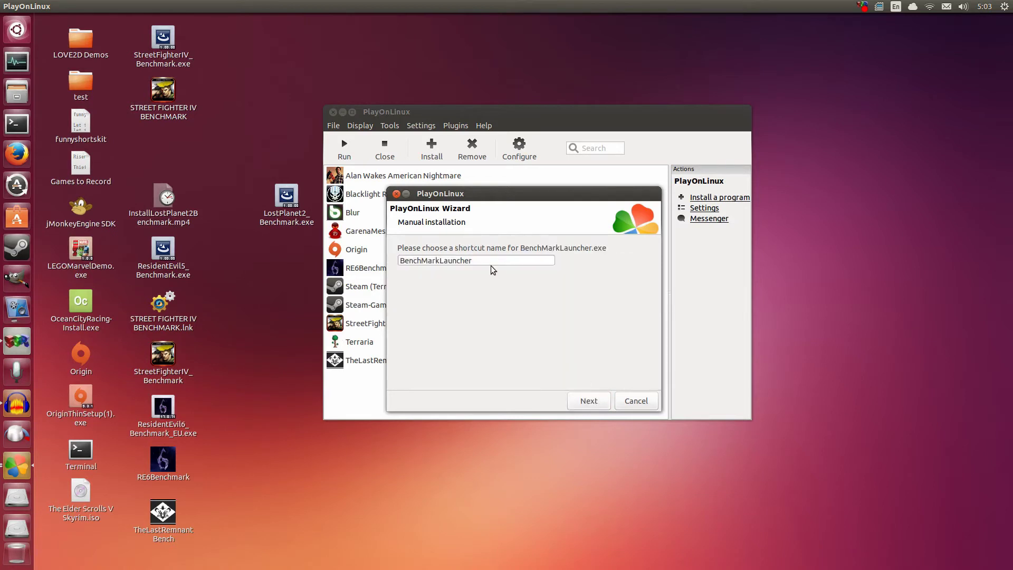
# Name the shortcut LostPlanet2BenchLauncher and decline making another shortcut.
pyautogui.click(487, 261)
pyautogui.doubleClick(486, 260)
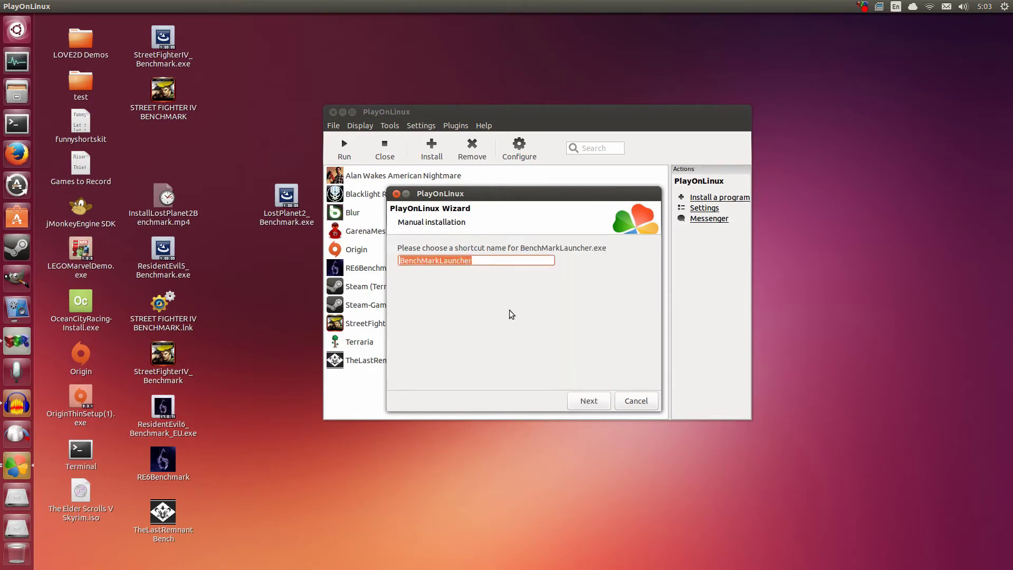
pyautogui.write('LostPlane')
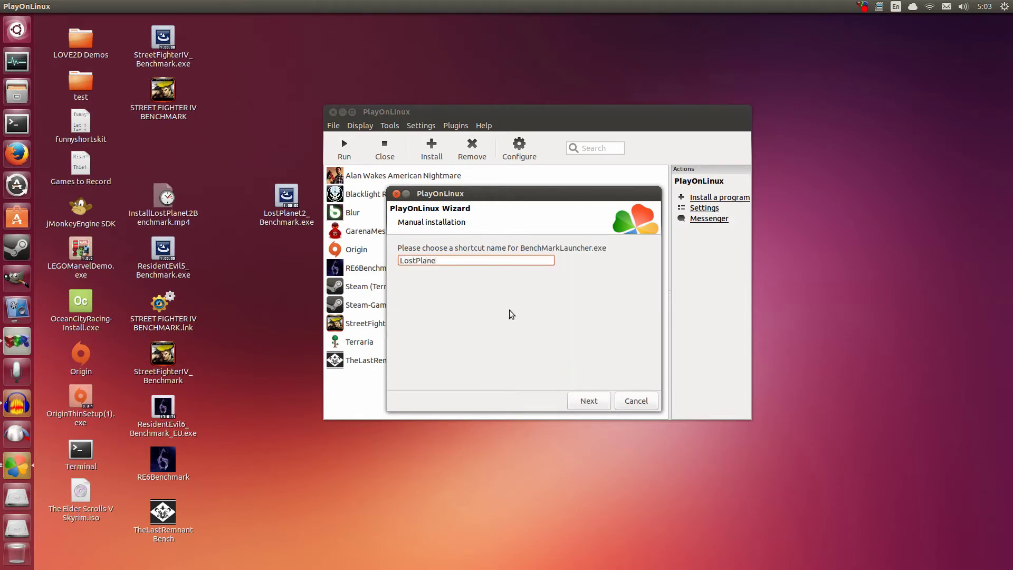
pyautogui.write('t2BenchLanuncher')
pyautogui.click(584, 401)
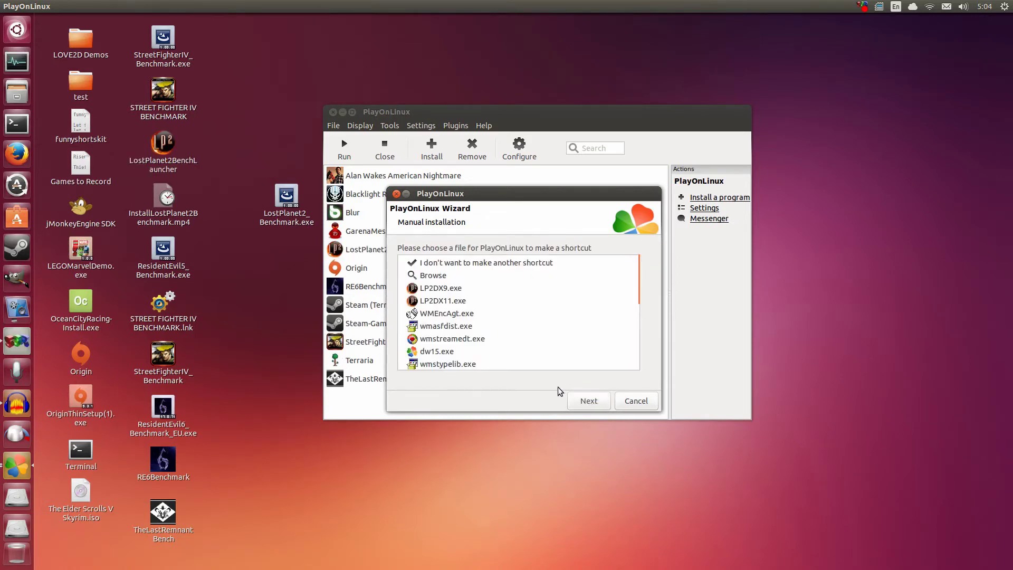
pyautogui.click(535, 268)
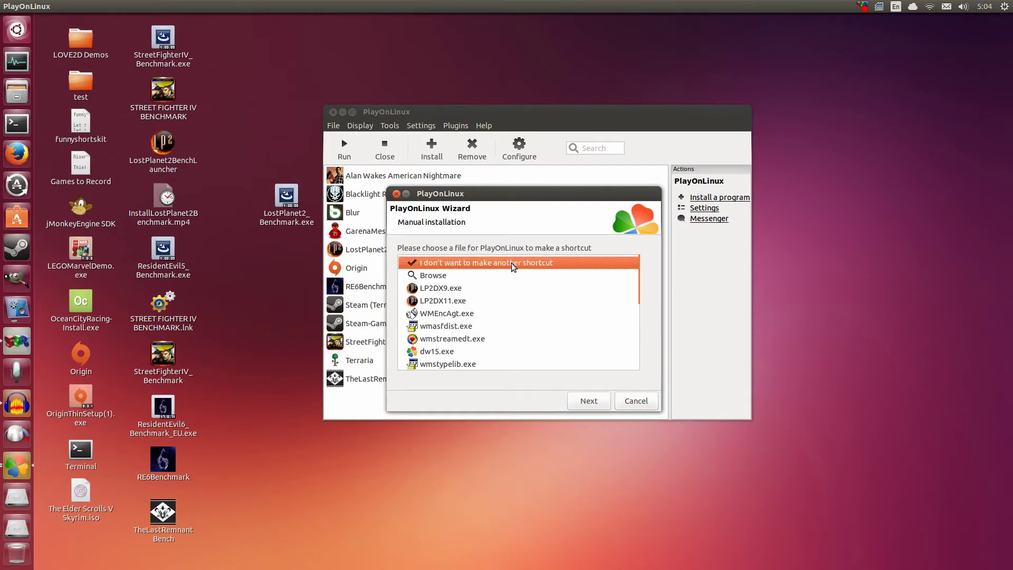
# Finish the install wizard and open the Registry Editor for the LostPlanet2BenchLauncher drive.
pyautogui.click(590, 401)
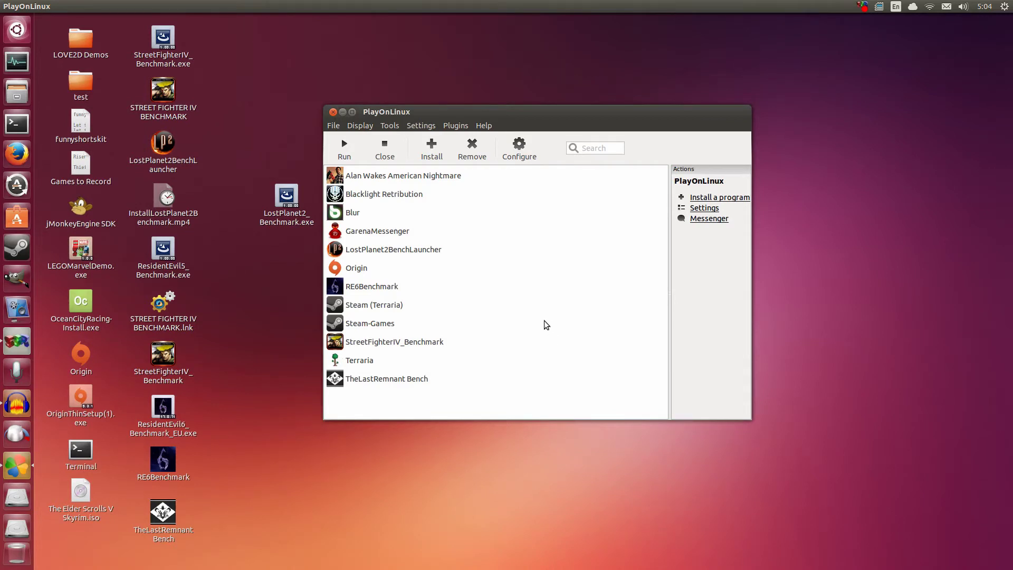
pyautogui.click(420, 249)
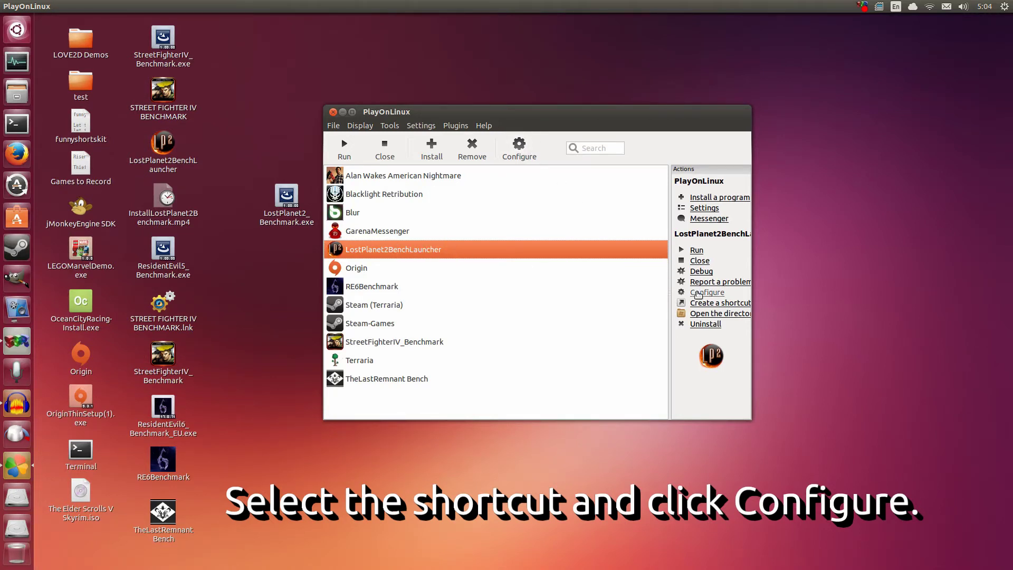
pyautogui.click(511, 140)
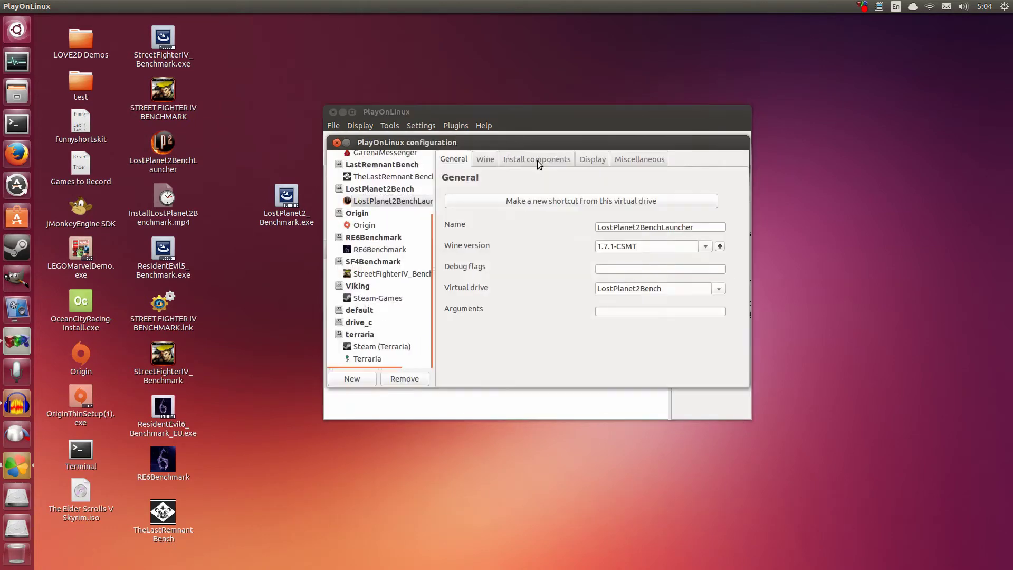
pyautogui.moveTo(536, 141); pyautogui.dragTo(531, 148)
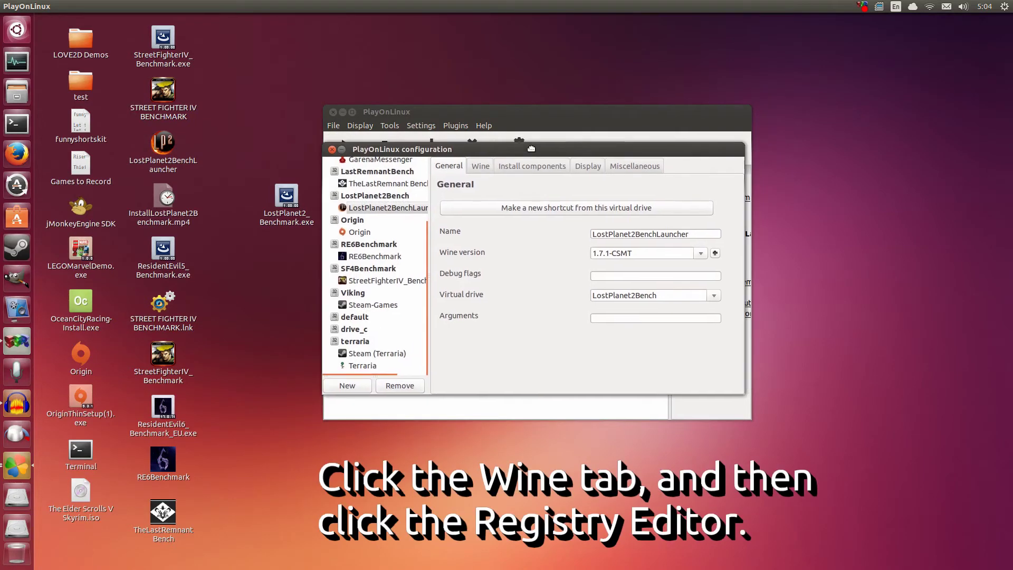
pyautogui.click(475, 168)
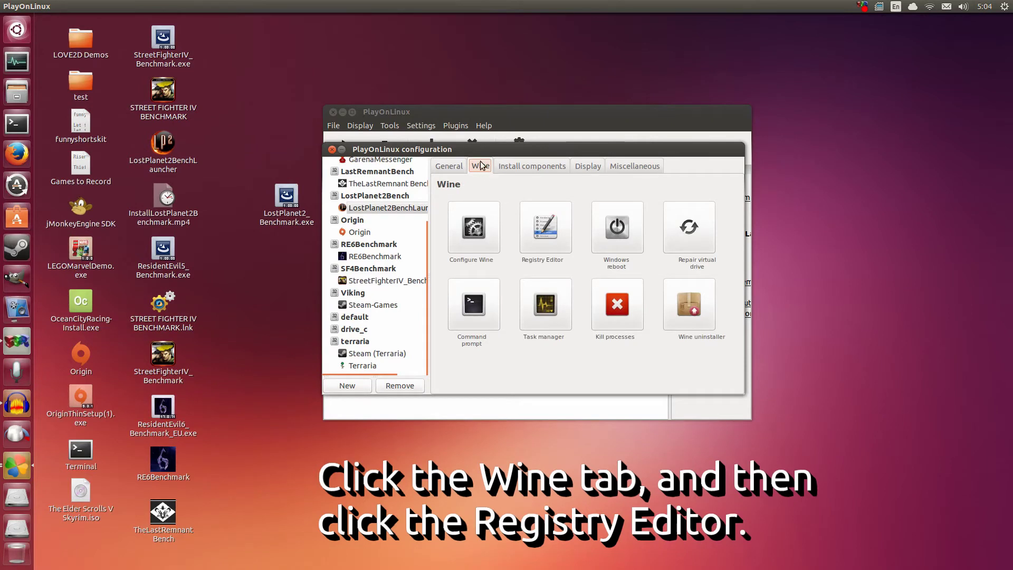
pyautogui.click(559, 236)
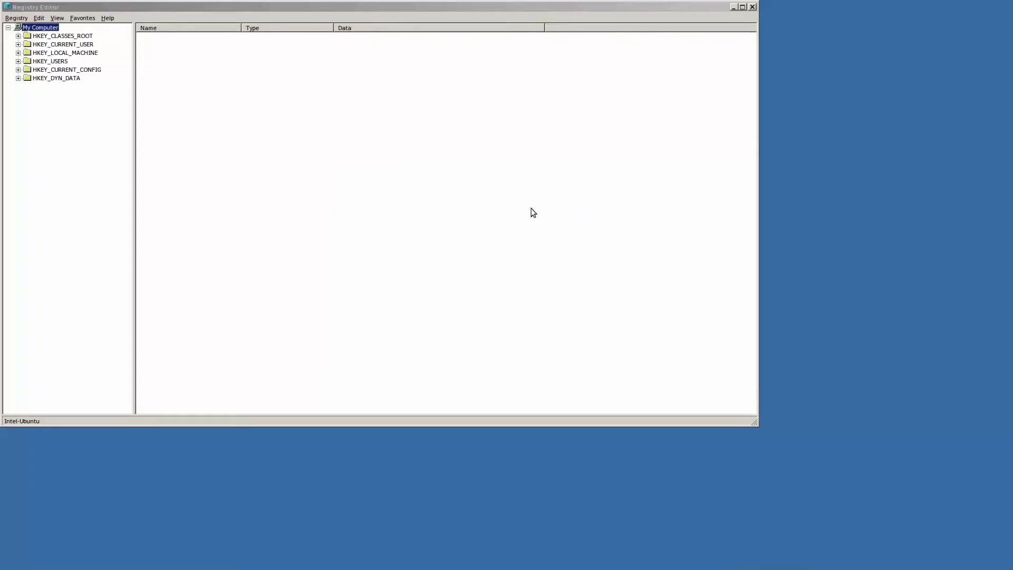
# Expand HKEY_CURRENT_USER > Software > Wine and bring up the Wine key's context menu.
pyautogui.moveTo(330, 12); pyautogui.dragTo(447, 71)
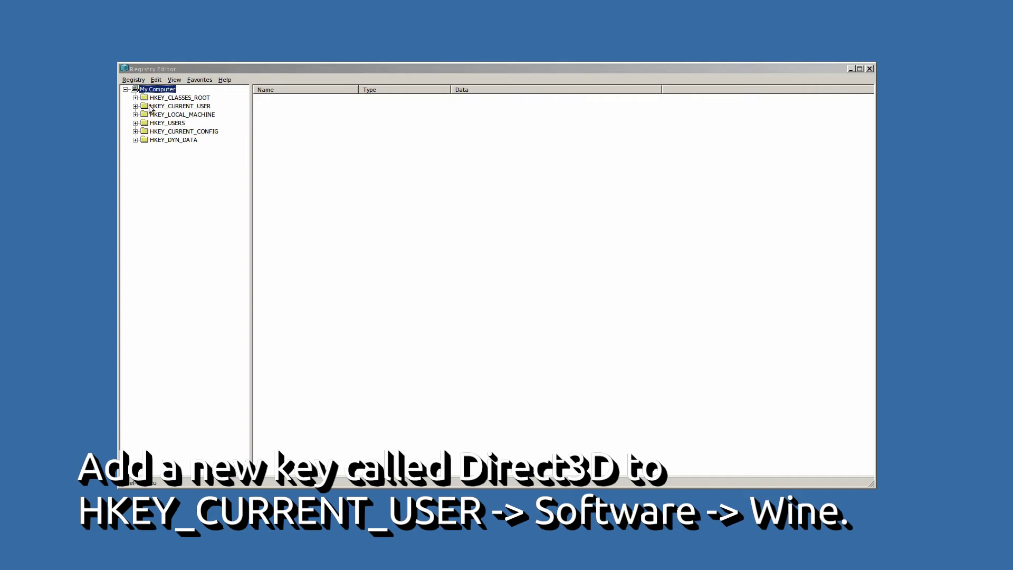
pyautogui.doubleClick(199, 108)
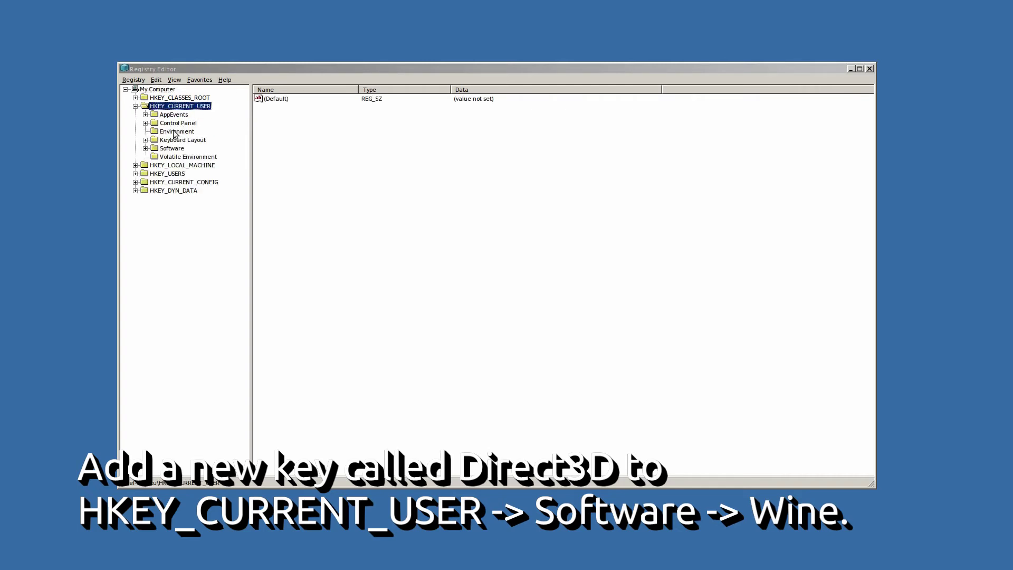
pyautogui.doubleClick(168, 149)
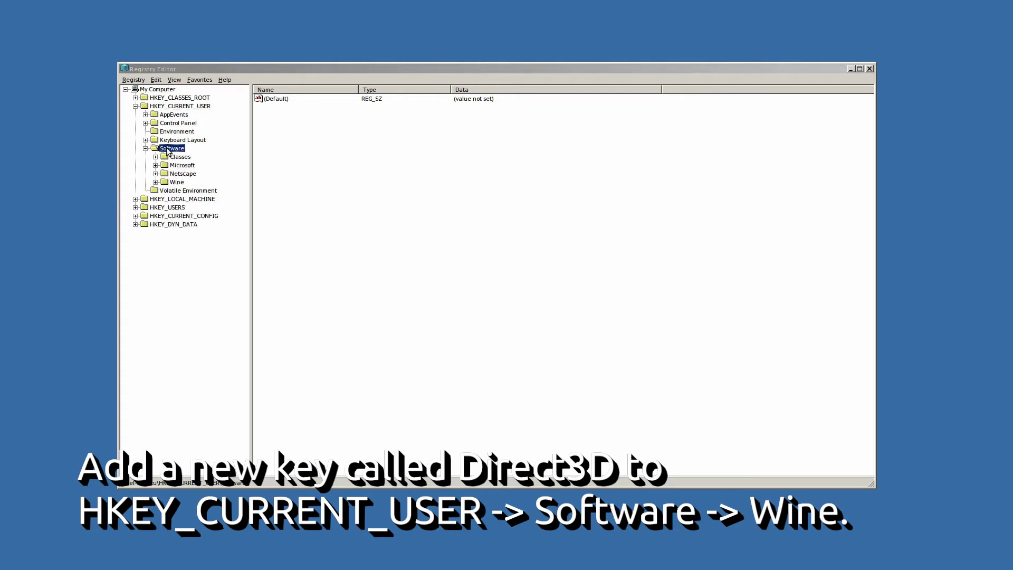
pyautogui.doubleClick(177, 182)
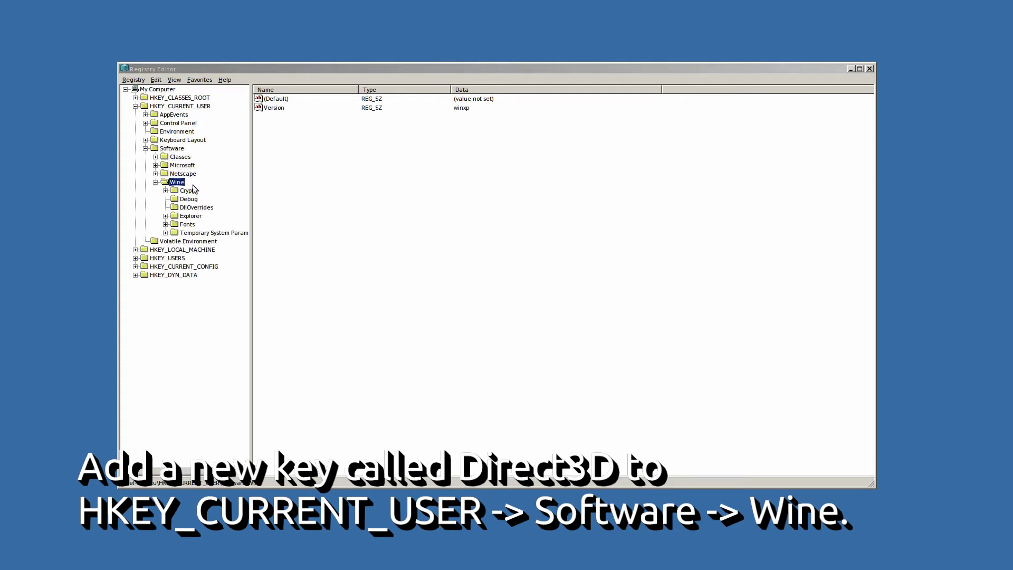
pyautogui.rightClick(182, 186)
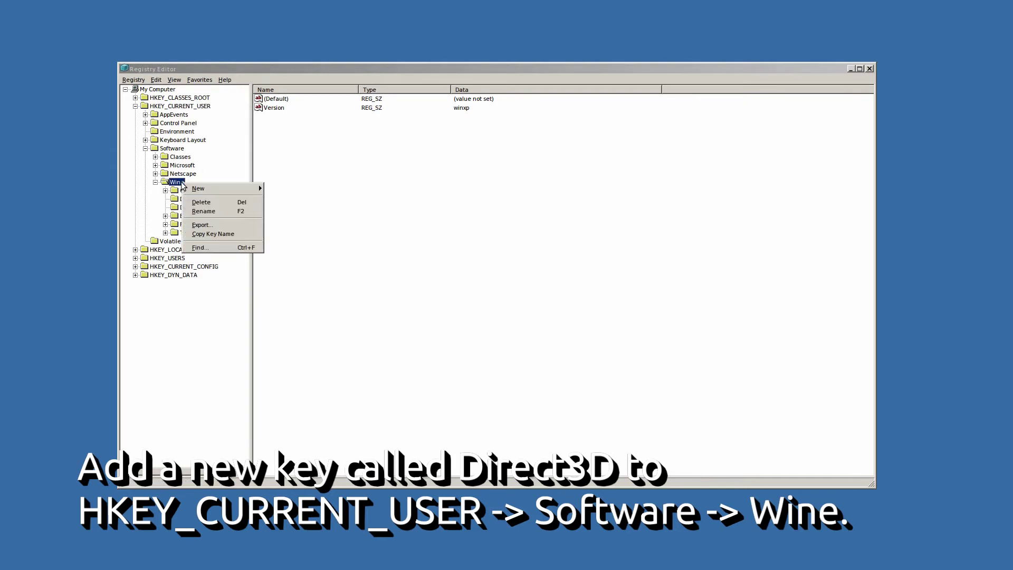
# Create a new key named Direct3D under the Wine key.
pyautogui.moveTo(198, 189)
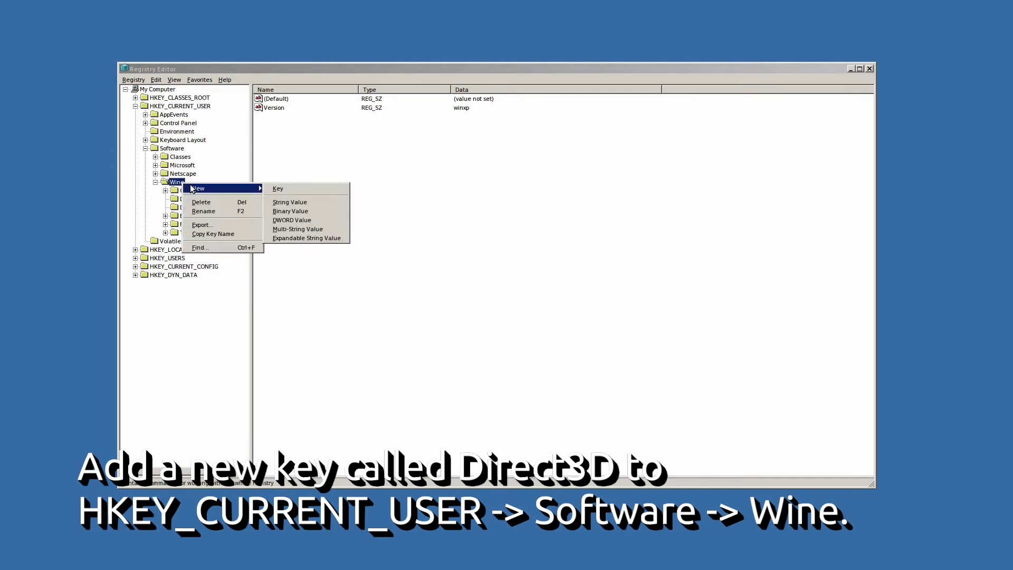
pyautogui.click(278, 189)
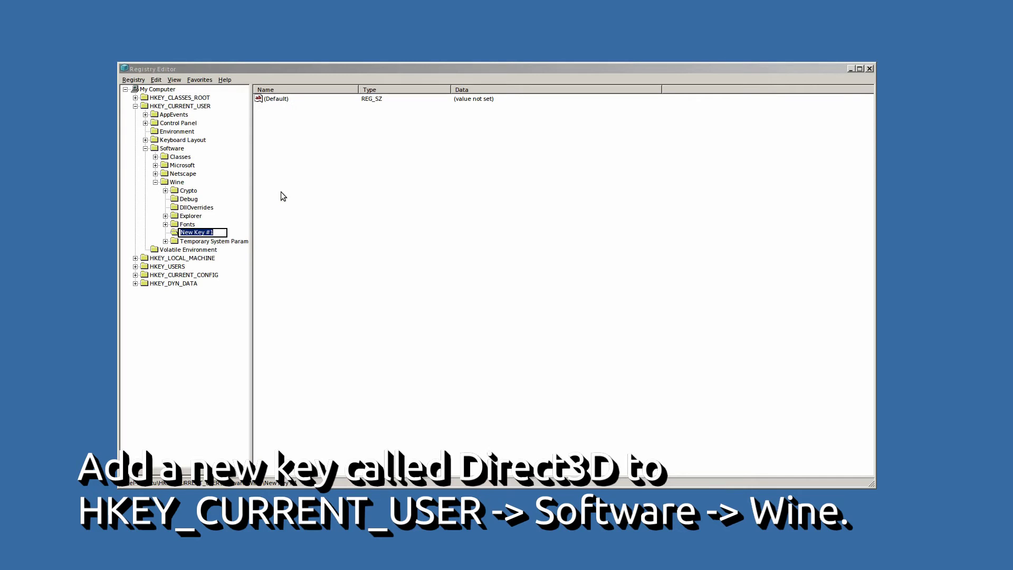
pyautogui.write('Direct')
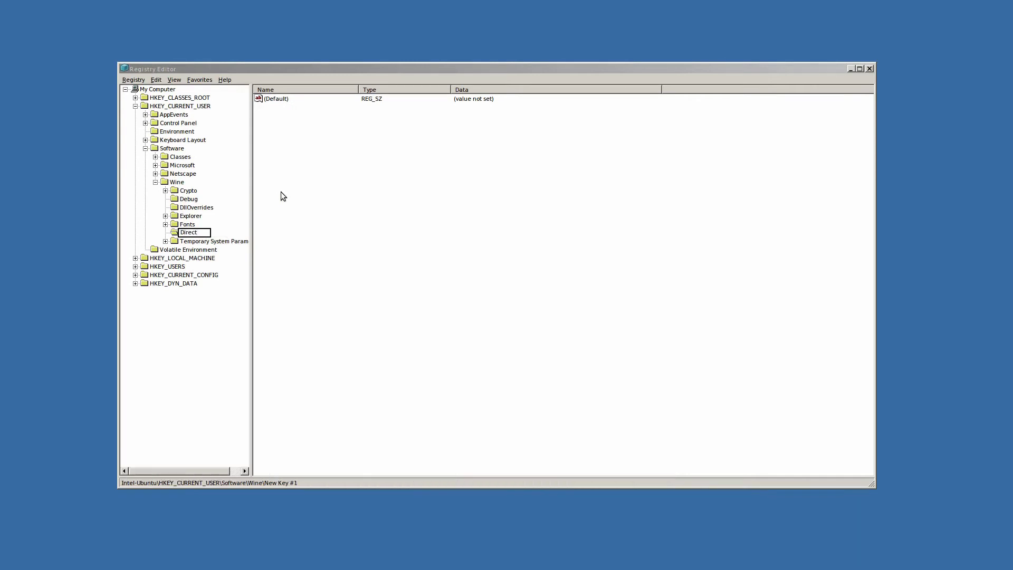
pyautogui.write('3D')
pyautogui.press('Return')
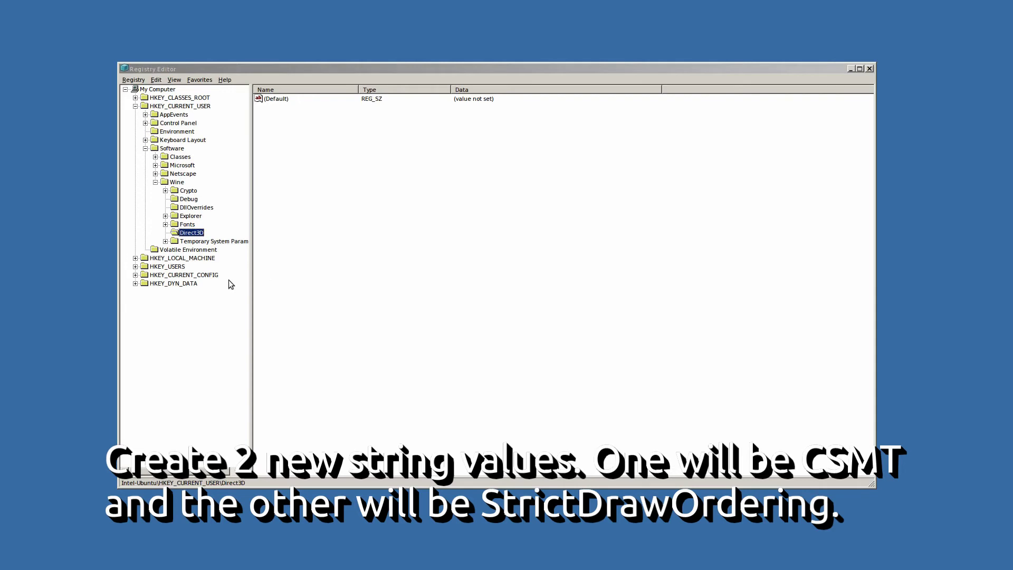
# Add a string value named CSMT to the Direct3D key.
pyautogui.click(377, 152)
pyautogui.rightClick(354, 151)
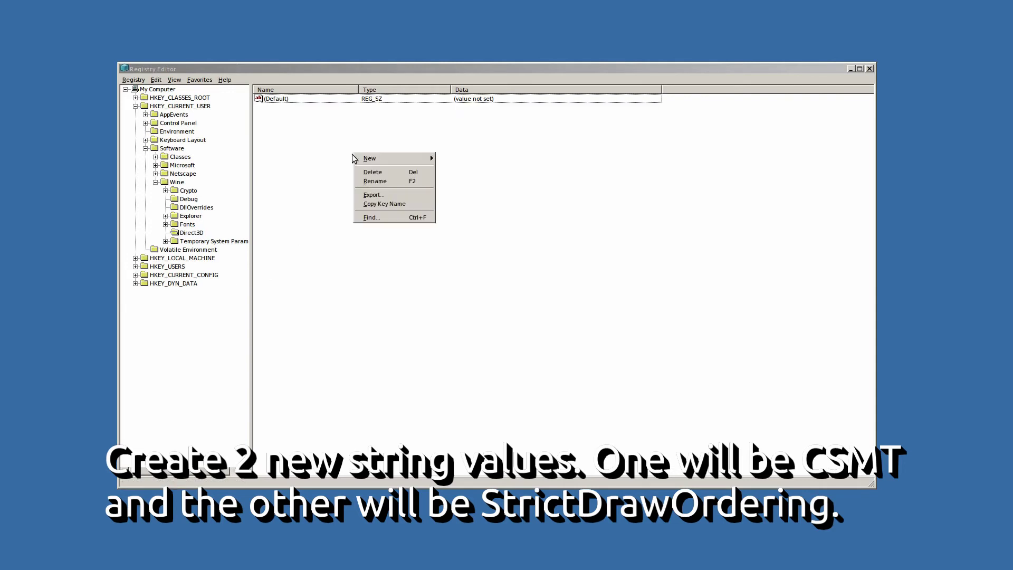
pyautogui.moveTo(387, 158)
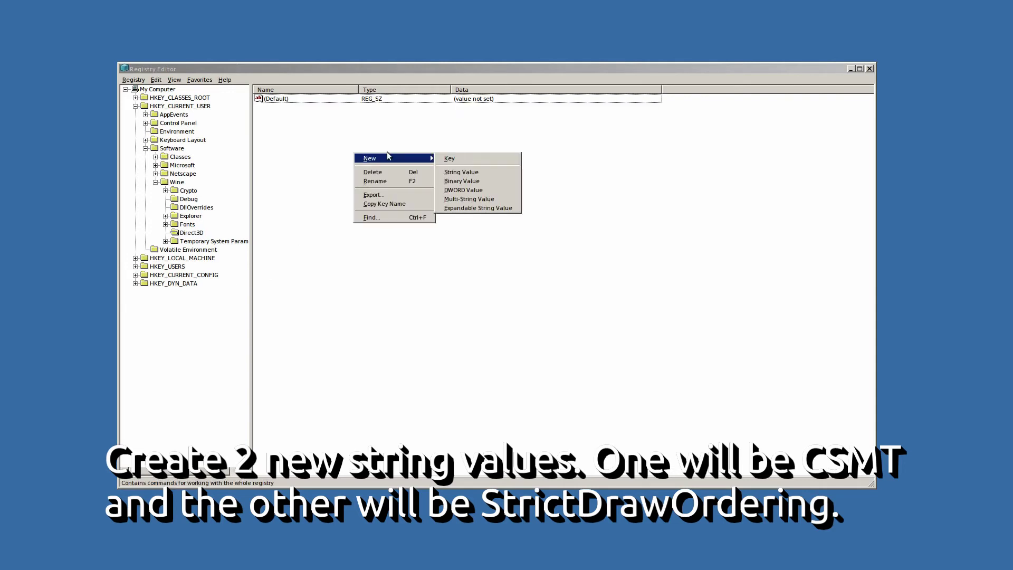
pyautogui.click(461, 173)
pyautogui.write('CSMT')
pyautogui.press('Return')
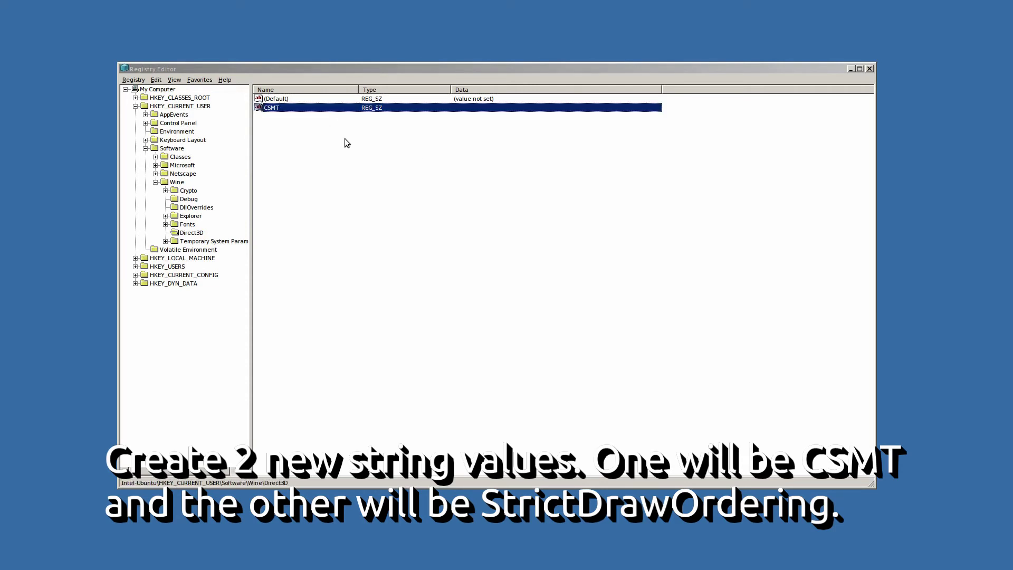
# Add a second string value named StrictDrawOrdering to Direct3D.
pyautogui.rightClick(345, 139)
pyautogui.moveTo(390, 145)
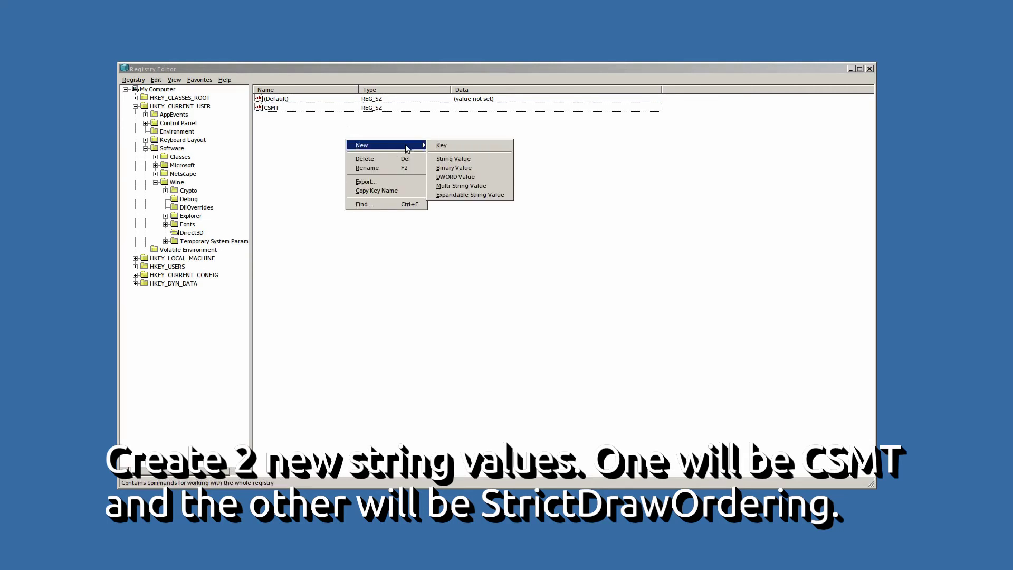
pyautogui.click(457, 161)
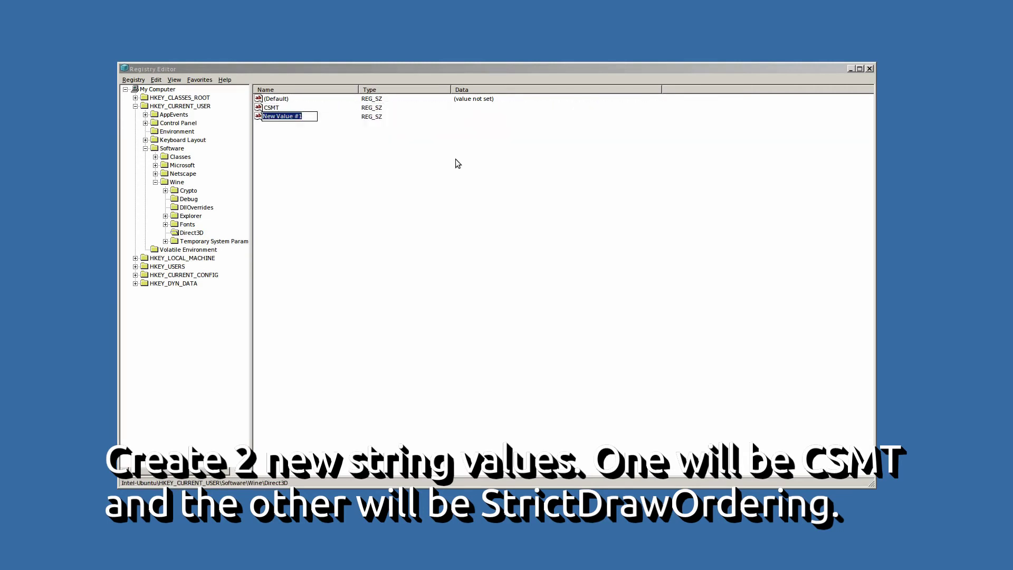
pyautogui.write('S')
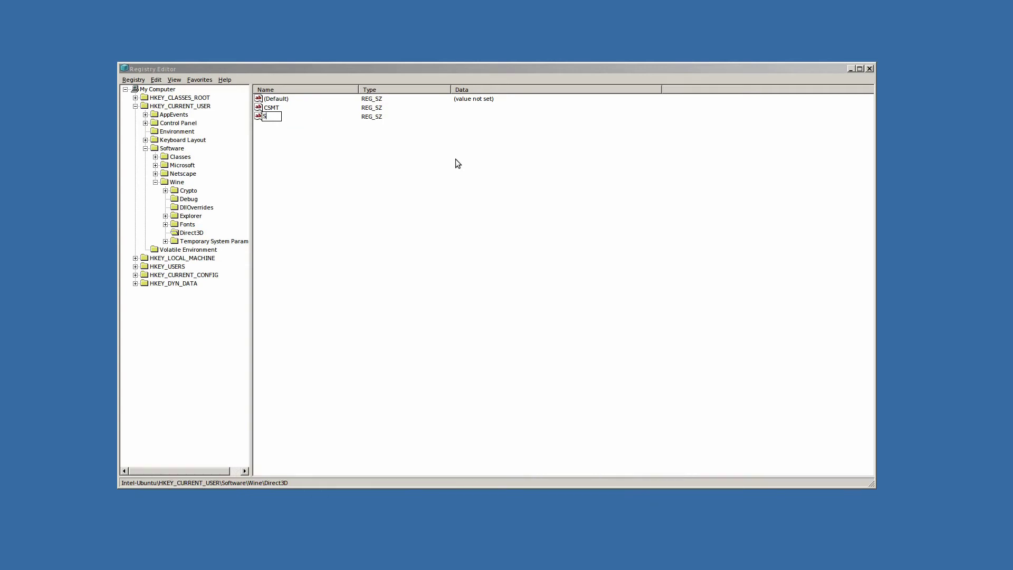
pyautogui.write('trictDraw')
pyautogui.write('Ordering')
pyautogui.press('Return')
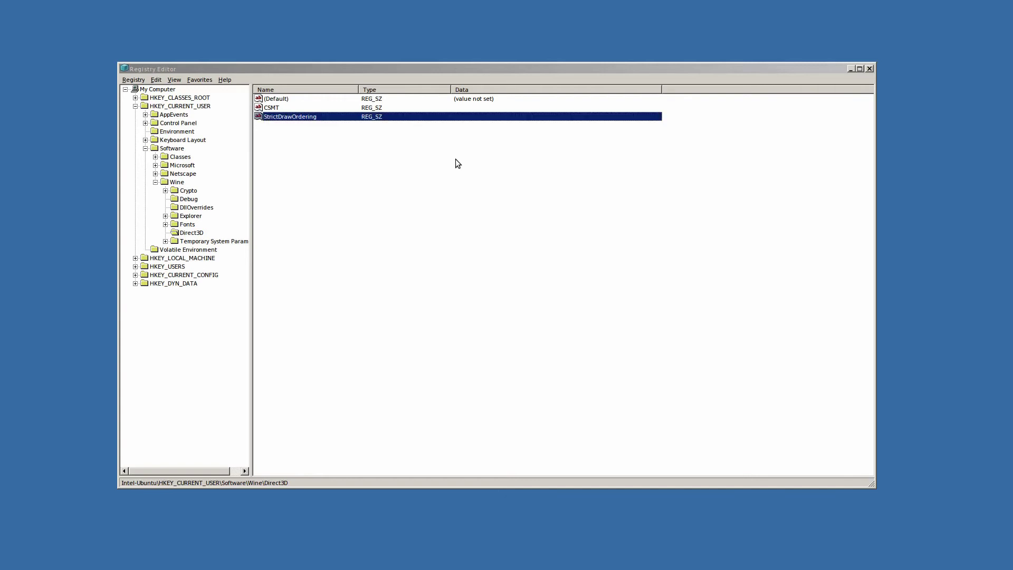
# Set the CSMT value's data to enabled.
pyautogui.doubleClick(462, 107)
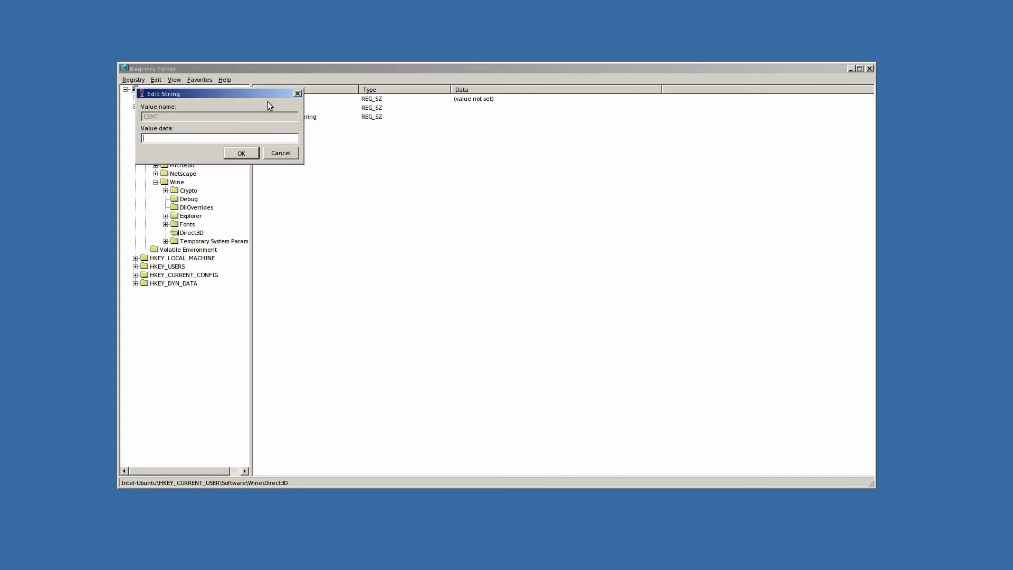
pyautogui.moveTo(262, 94); pyautogui.dragTo(513, 218)
pyautogui.write('enabled')
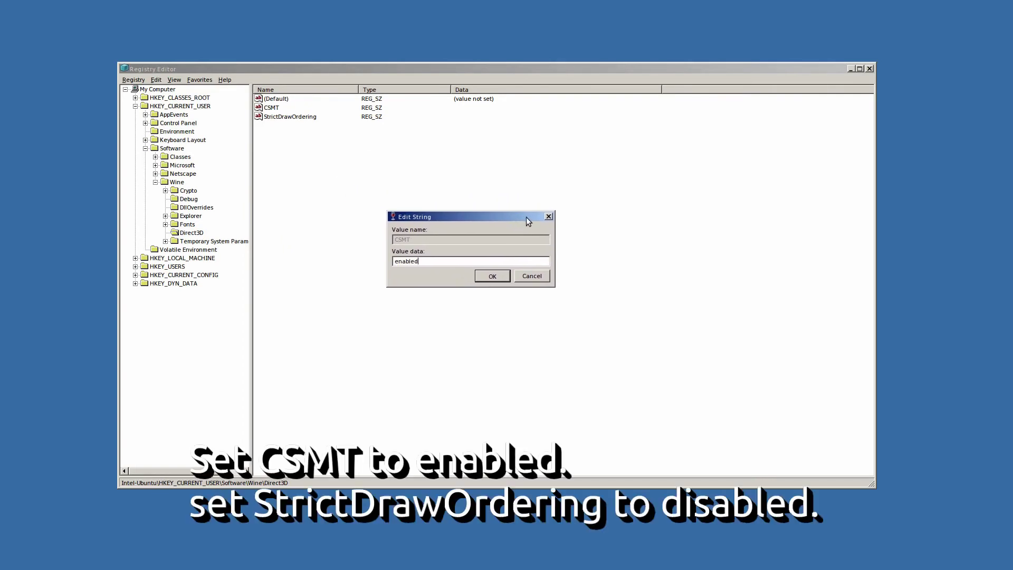
pyautogui.press('Return')
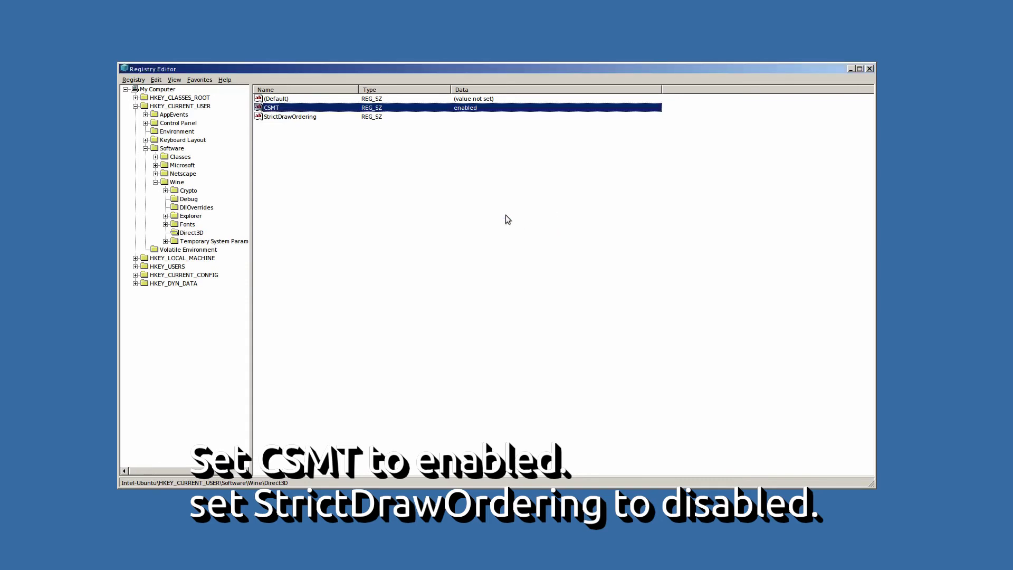
# Set the StrictDrawOrdering value's data to disabled.
pyautogui.doubleClick(464, 119)
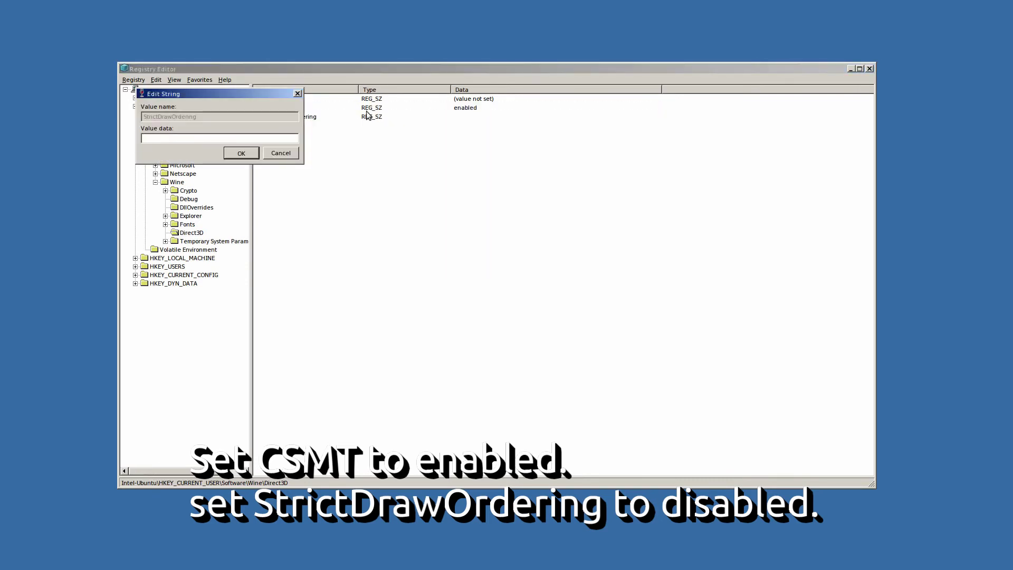
pyautogui.moveTo(255, 97); pyautogui.dragTo(485, 176)
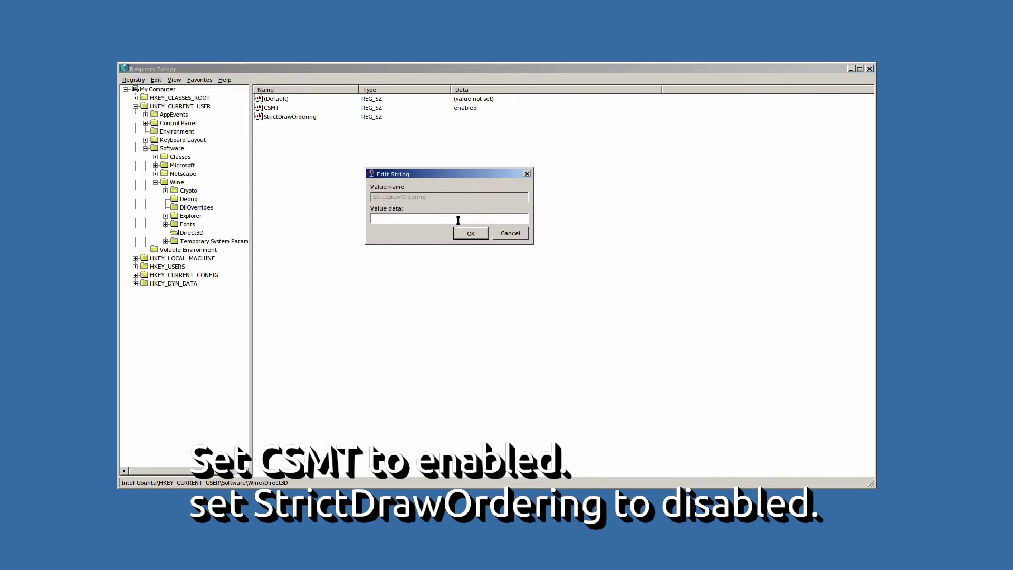
pyautogui.write('disabled')
pyautogui.click(478, 234)
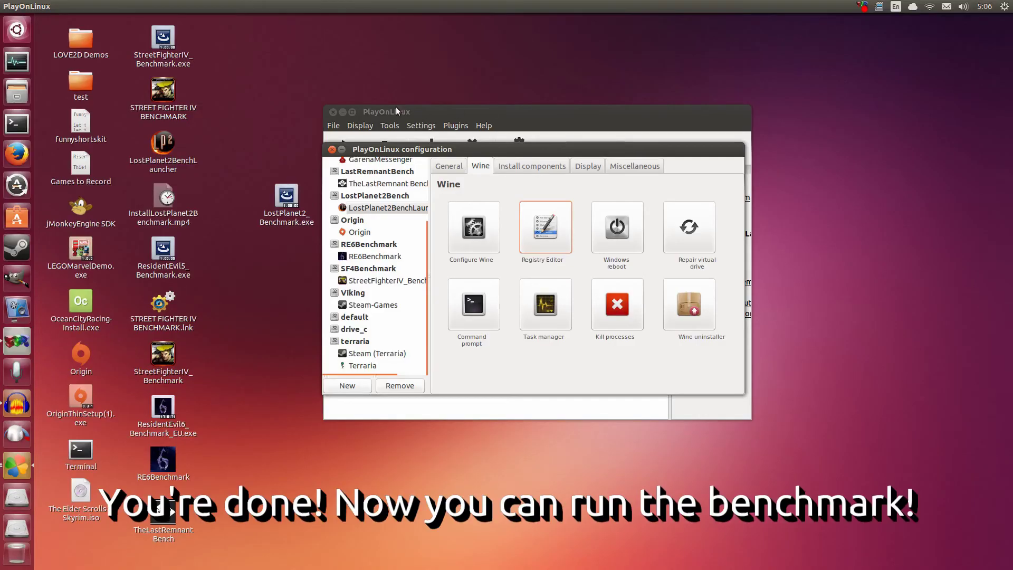
# Close the configuration window and run the Lost Planet 2 benchmark launcher.
pyautogui.click(332, 150)
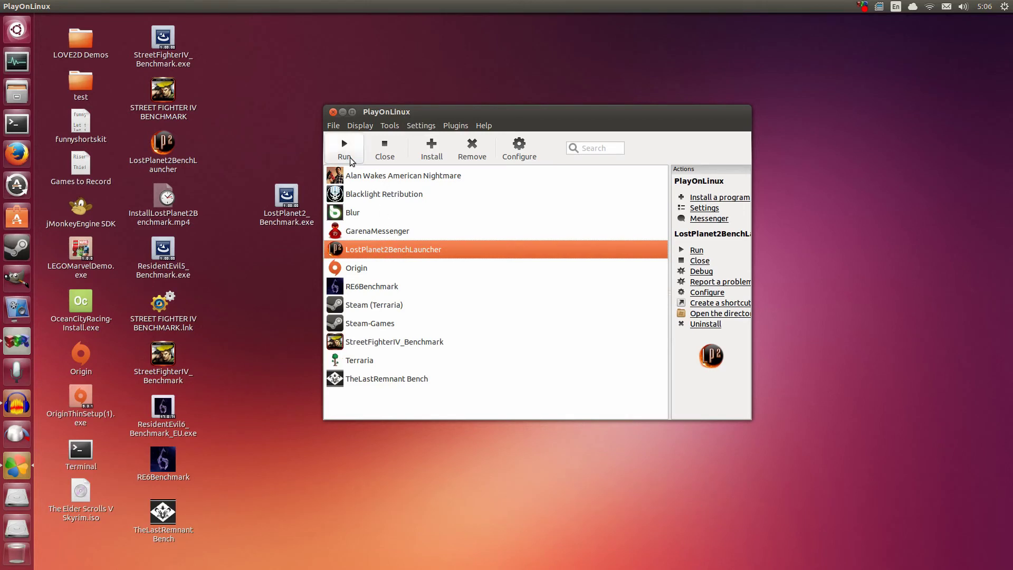
pyautogui.click(332, 141)
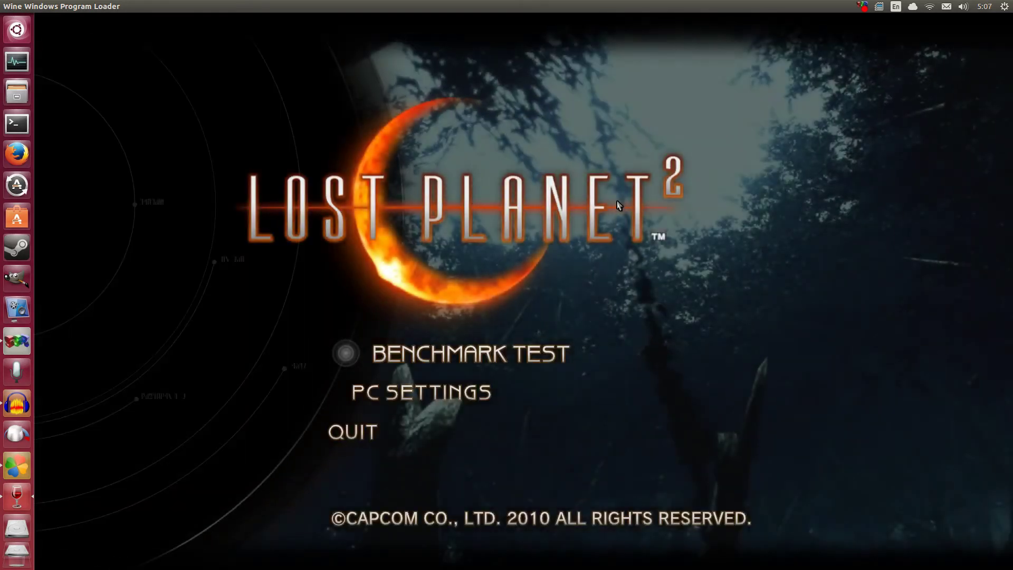
# Look over the PC SETTINGS screen, then return to the main menu.
pyautogui.press('Down')
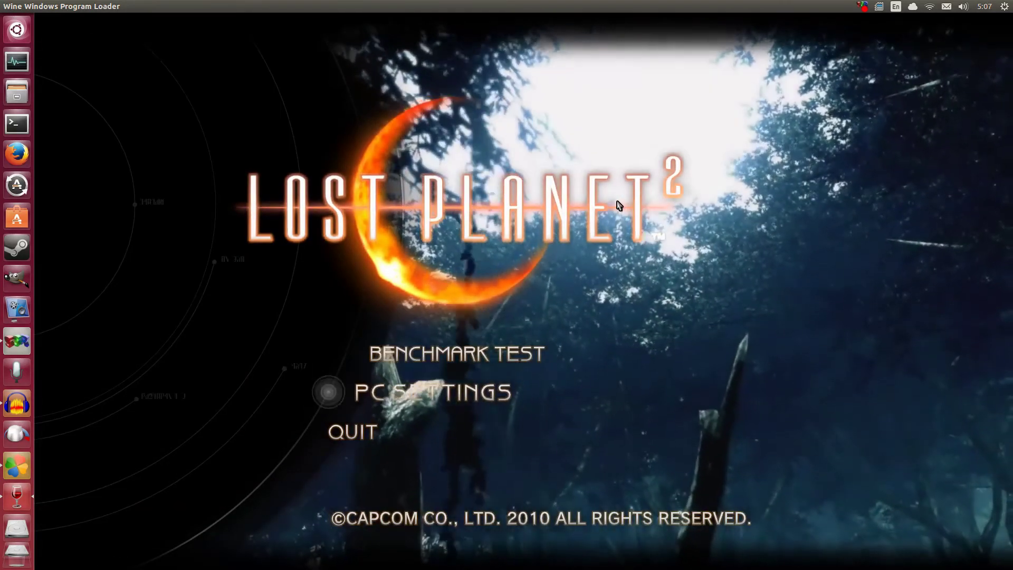
pyautogui.press('Down')
pyautogui.press('Down')
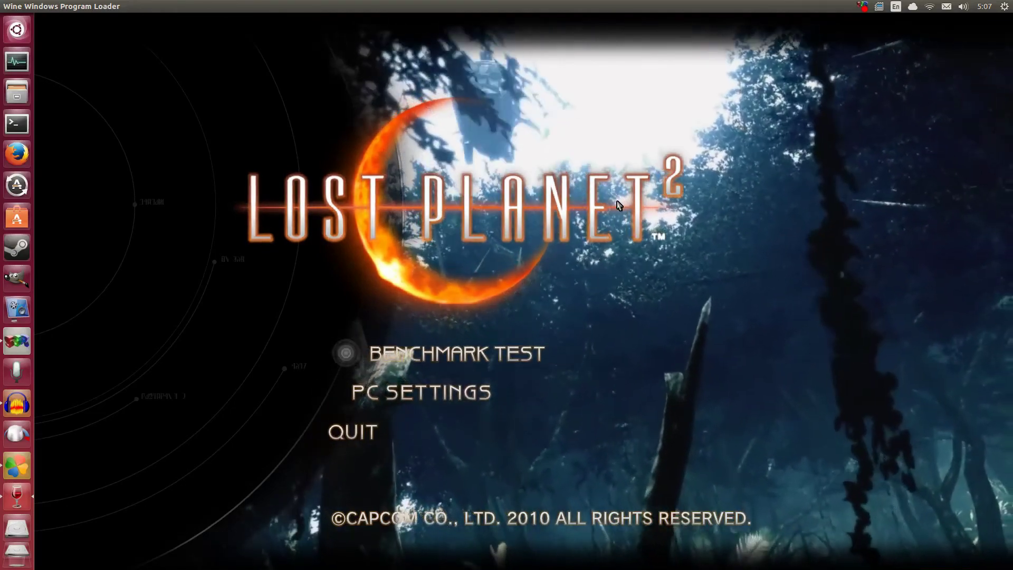
pyautogui.press('Up')
pyautogui.press('Up')
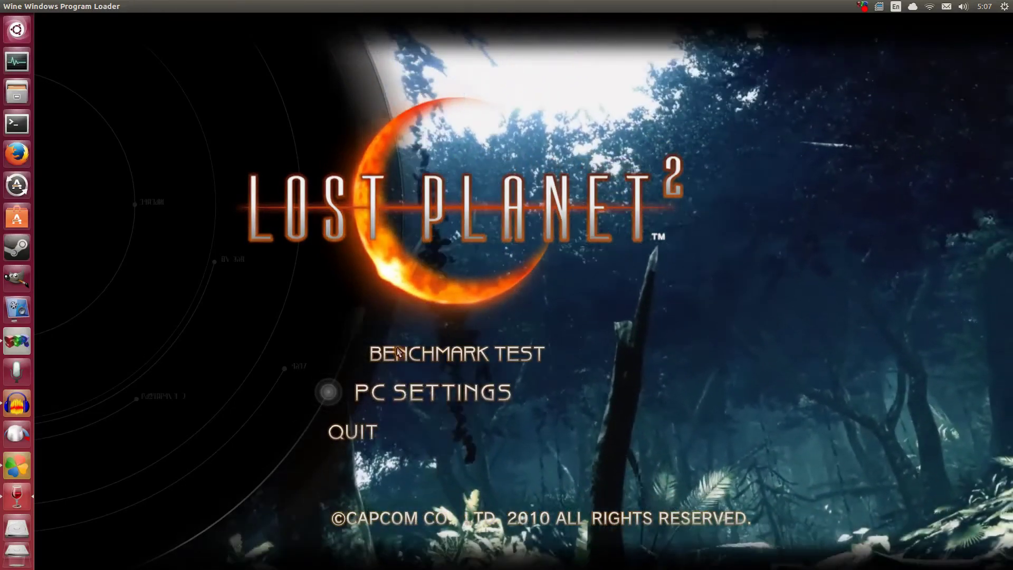
pyautogui.press('Up')
pyautogui.press('Return')
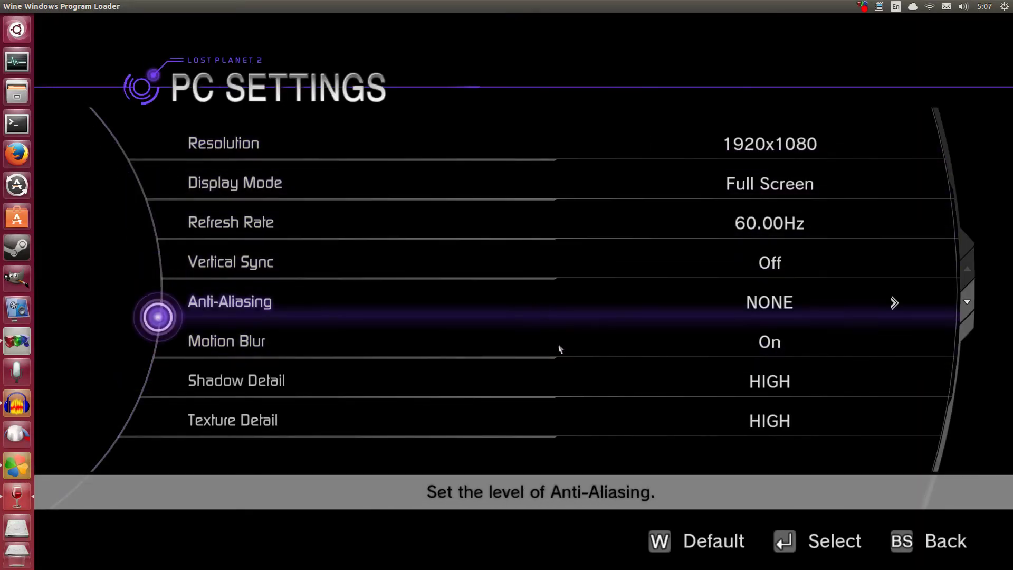
pyautogui.scroll(-1, 633, 465)
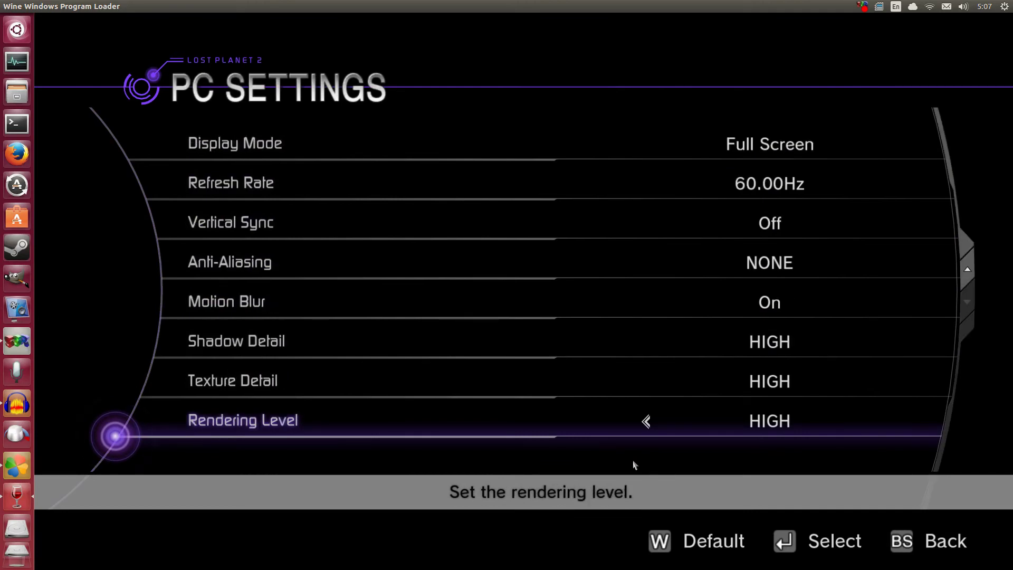
pyautogui.scroll(1, 633, 465)
pyautogui.press('BackSpace')
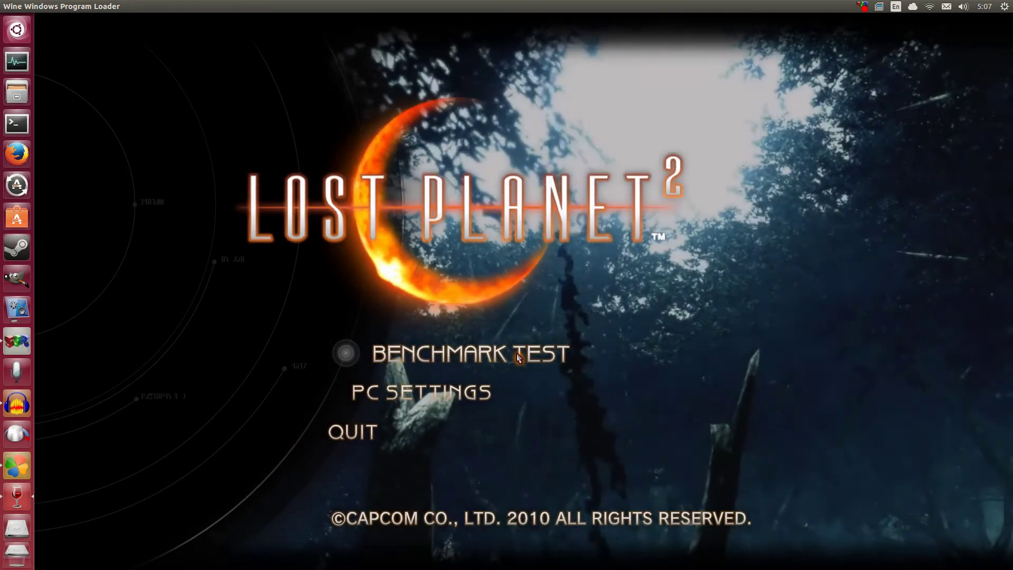
# Run the BENCHMARK TEST (13.9 fps average, rank D), then quit the game.
pyautogui.click(518, 358)
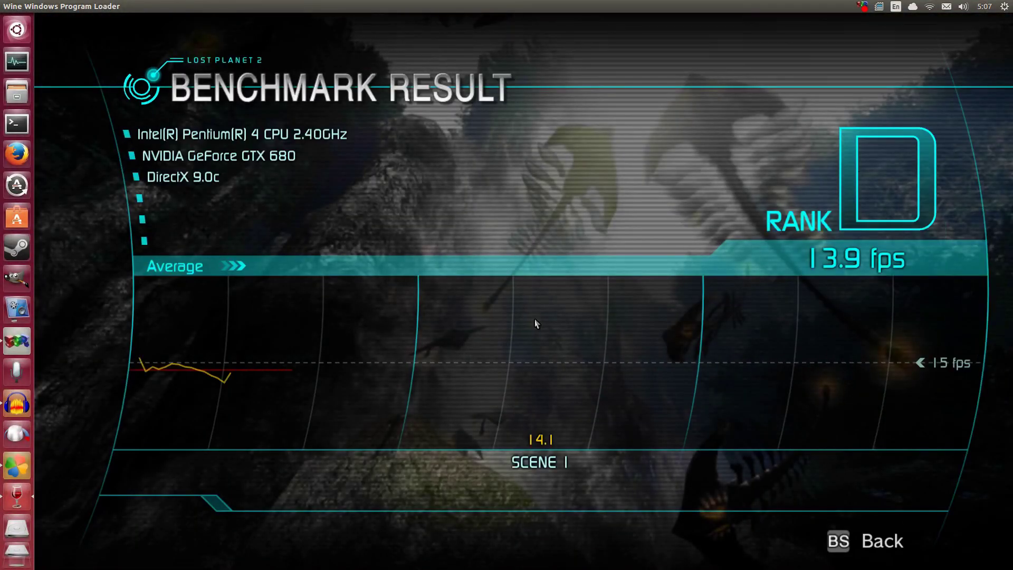
pyautogui.press('BackSpace')
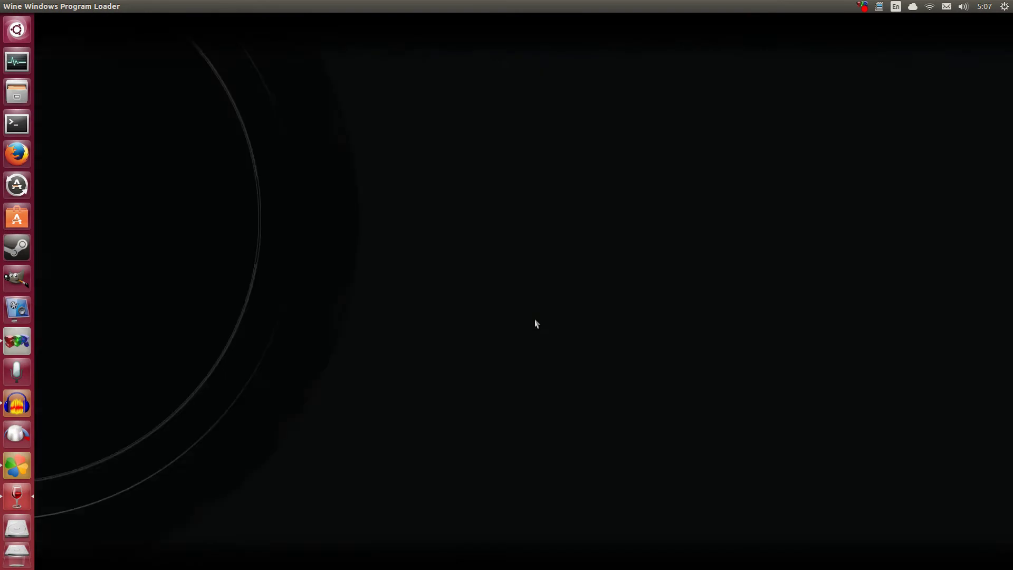
pyautogui.press('Down')
pyautogui.press('Down')
pyautogui.press('Down')
pyautogui.press('Return')
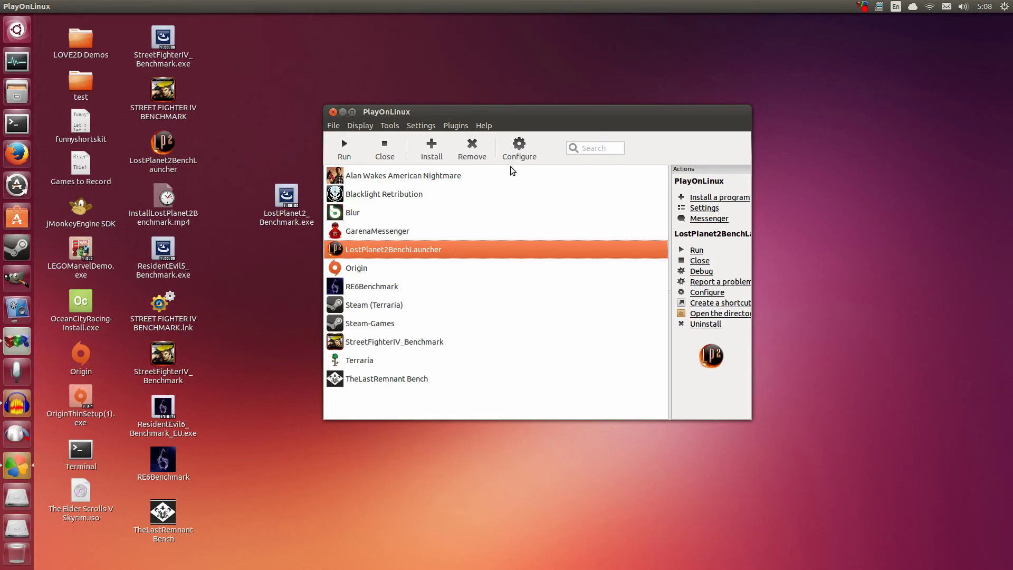
# Open Configure Wine from the launcher's Wine settings in PlayOnLinux.
pyautogui.click(518, 151)
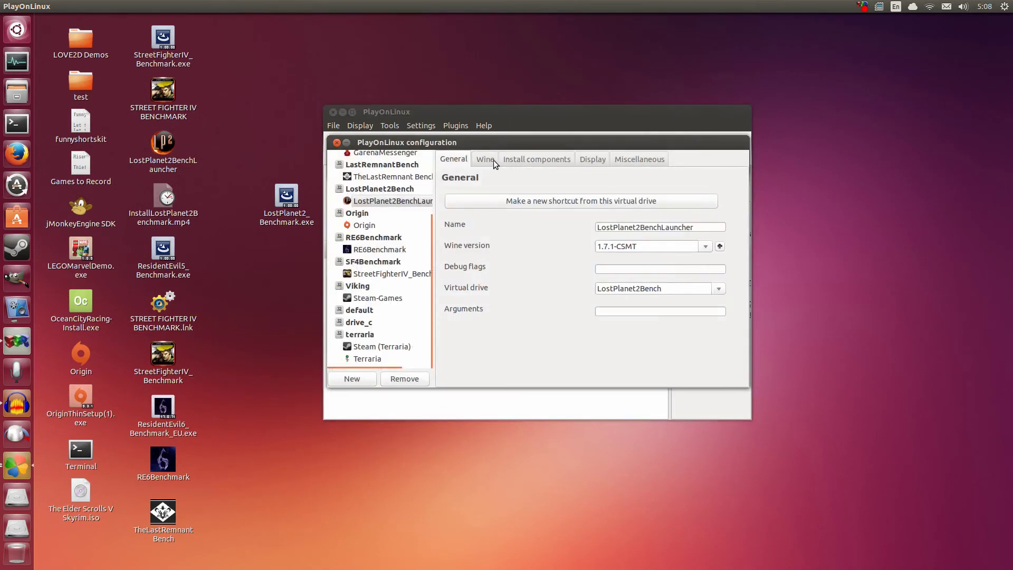
pyautogui.click(493, 160)
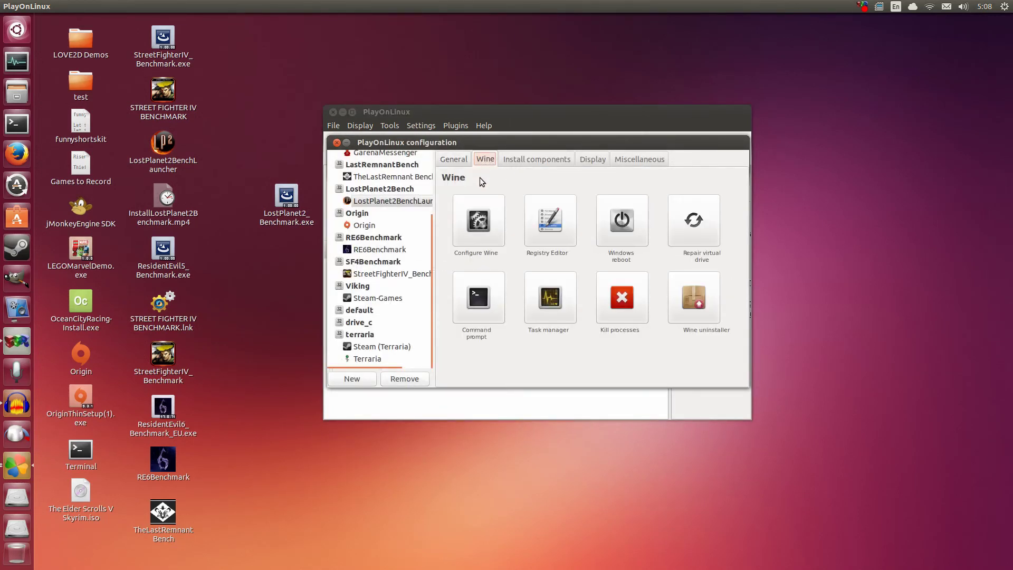
pyautogui.click(481, 233)
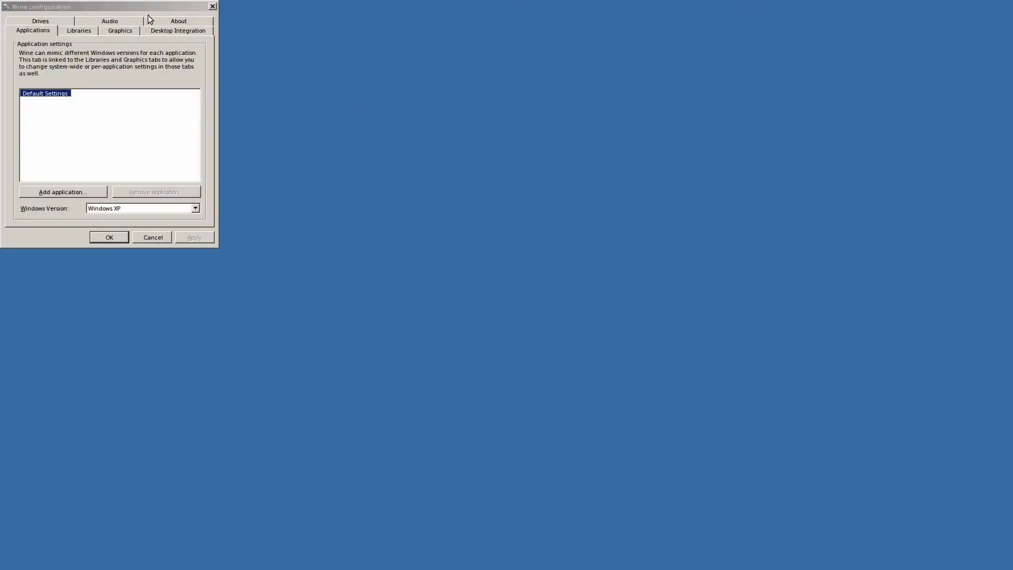
# Uncheck Emulate a virtual desktop on the Wine configuration Graphics tab.
pyautogui.moveTo(147, 15); pyautogui.dragTo(543, 160)
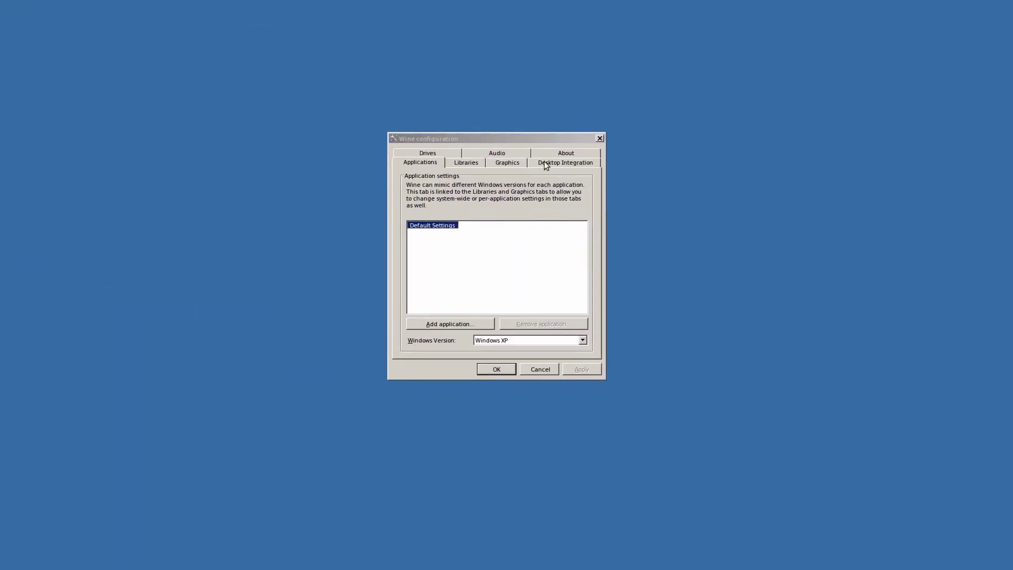
pyautogui.click(506, 164)
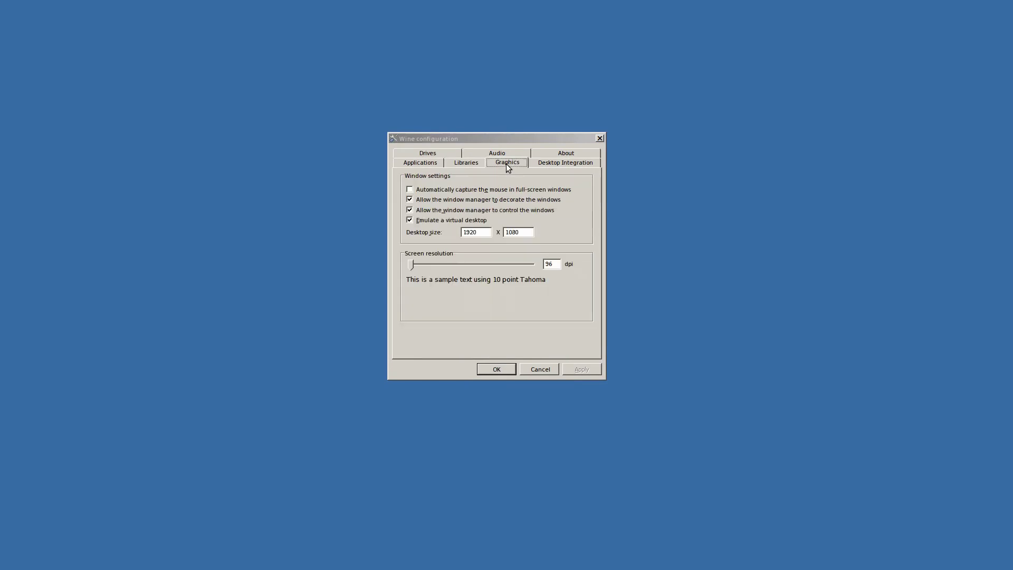
pyautogui.click(412, 220)
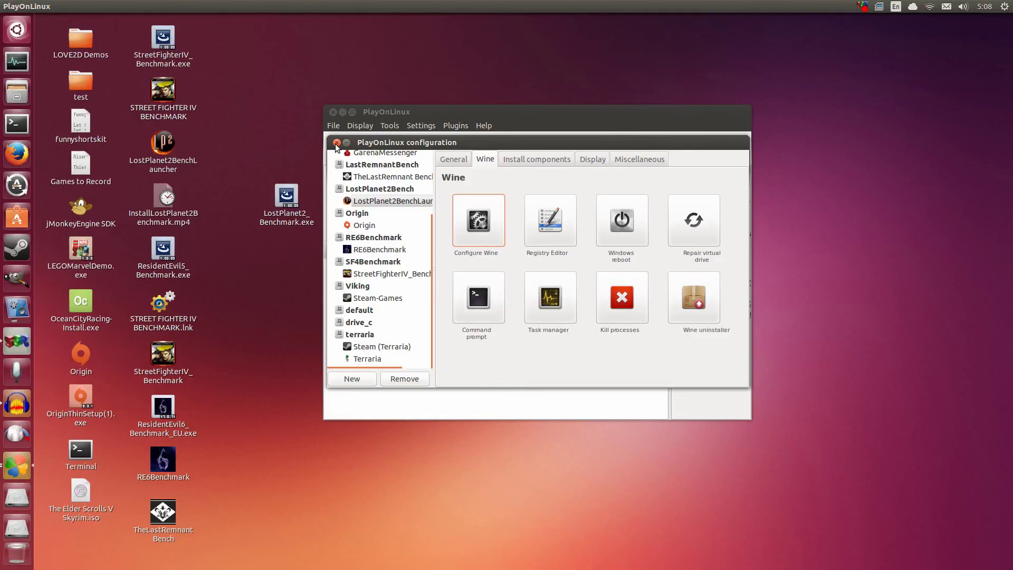
# Close Wine configuration and start Lost Planet 2's DirectX 9 version from the launcher.
pyautogui.press('Escape')
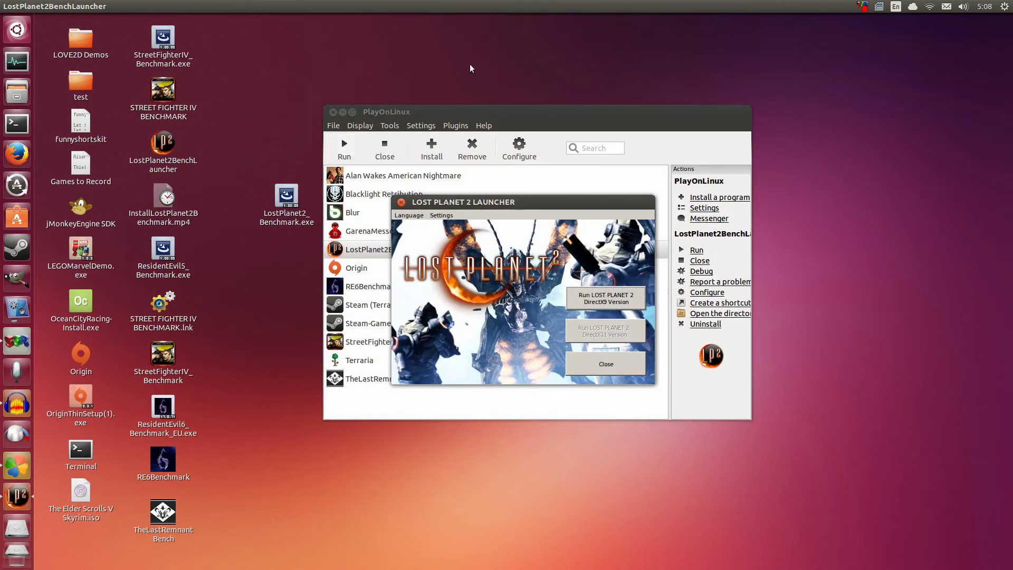
pyautogui.moveTo(488, 202); pyautogui.dragTo(493, 254)
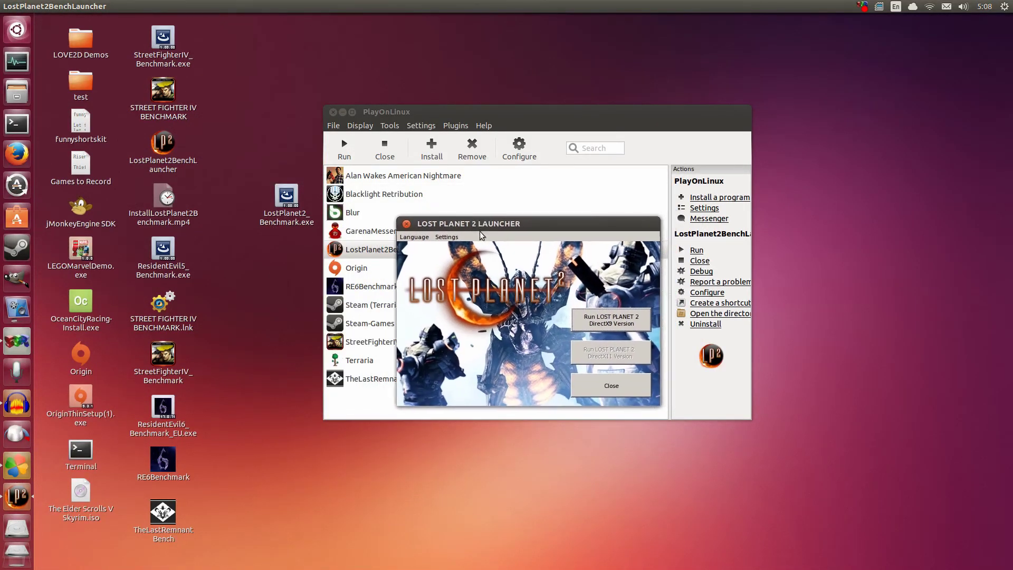
pyautogui.click(599, 326)
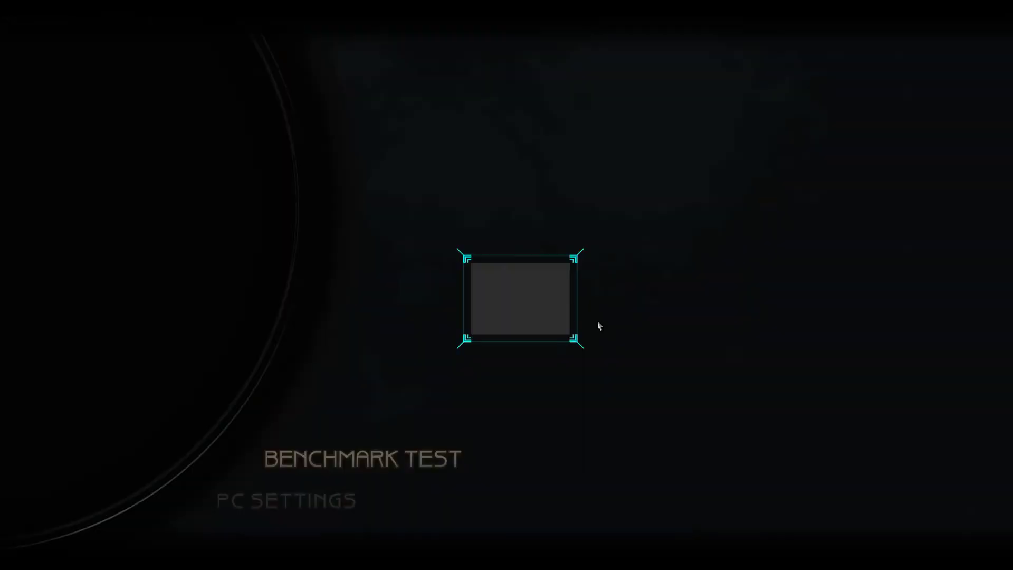
# Open BENCHMARK TEST in Lost Planet 2 and switch the test type to Test B.
pyautogui.press('Return')
pyautogui.press('Down')
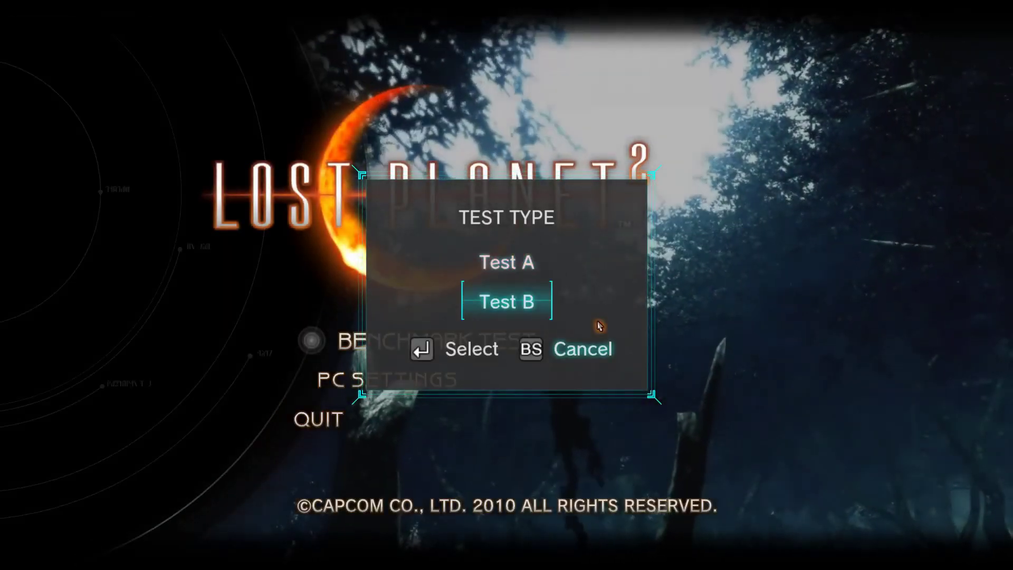